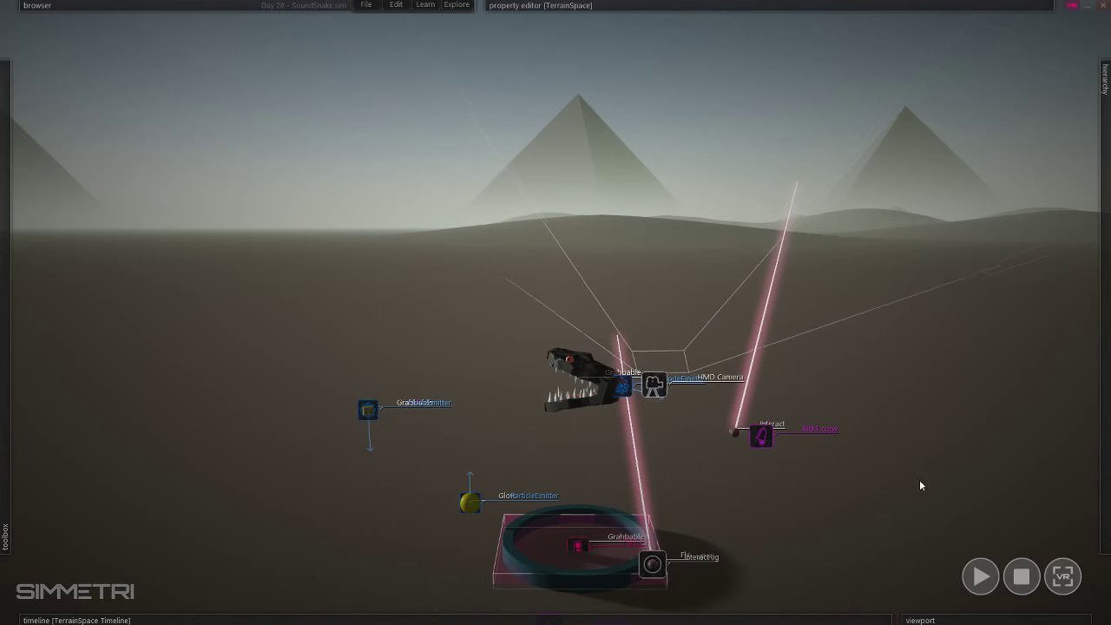
Preview the desert scene in VR and full-screen views, then run and stop play mode.
click(1063, 577)
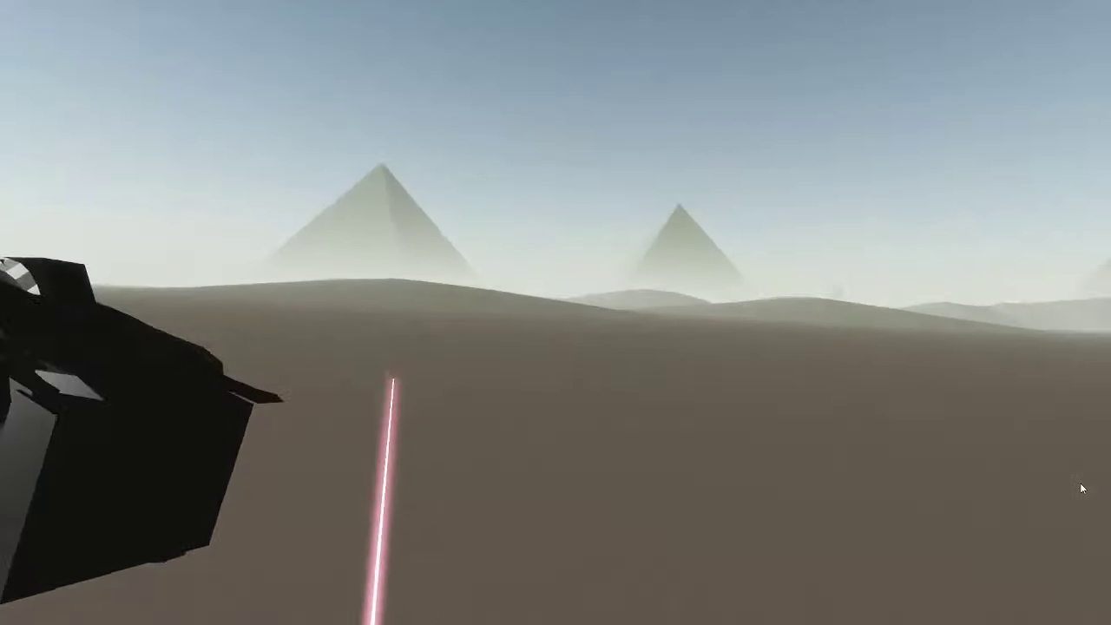
key(Escape)
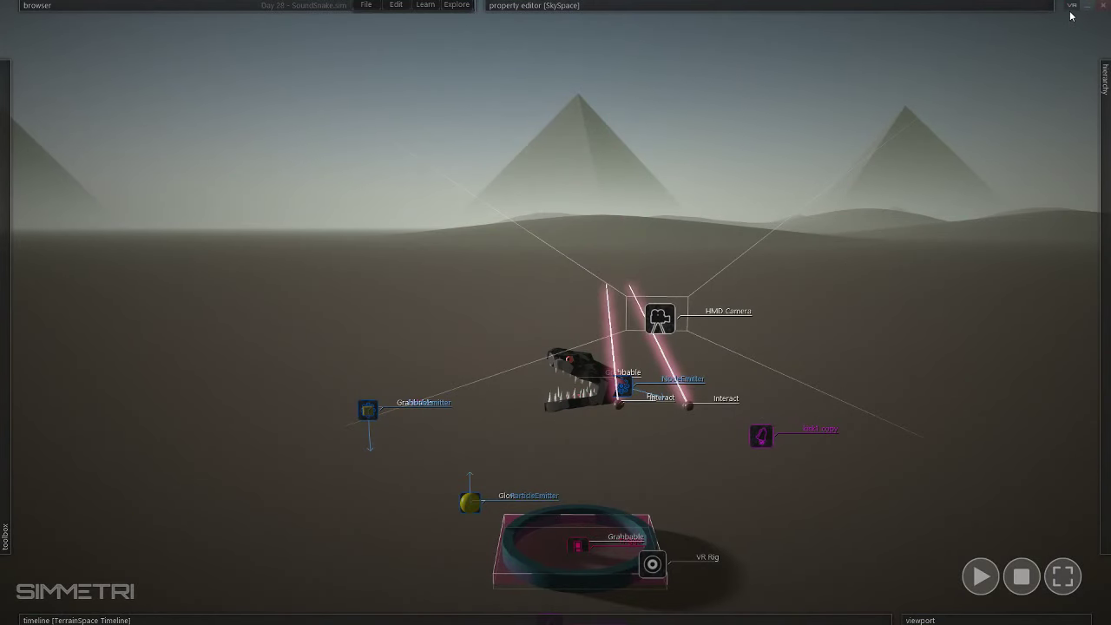
click(1062, 575)
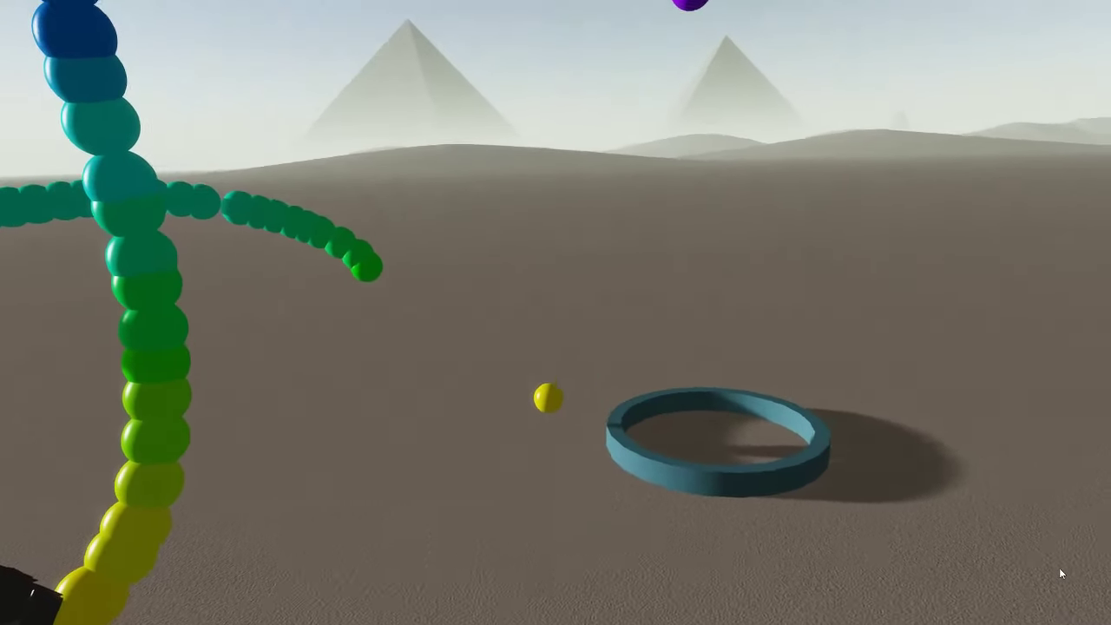
key(Escape)
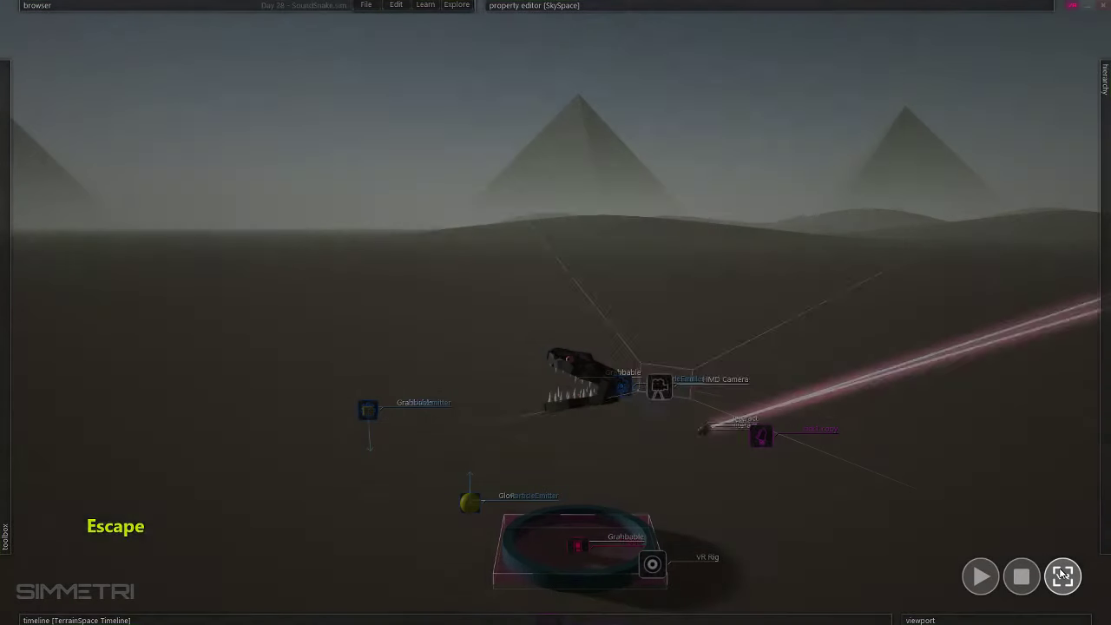
click(1063, 577)
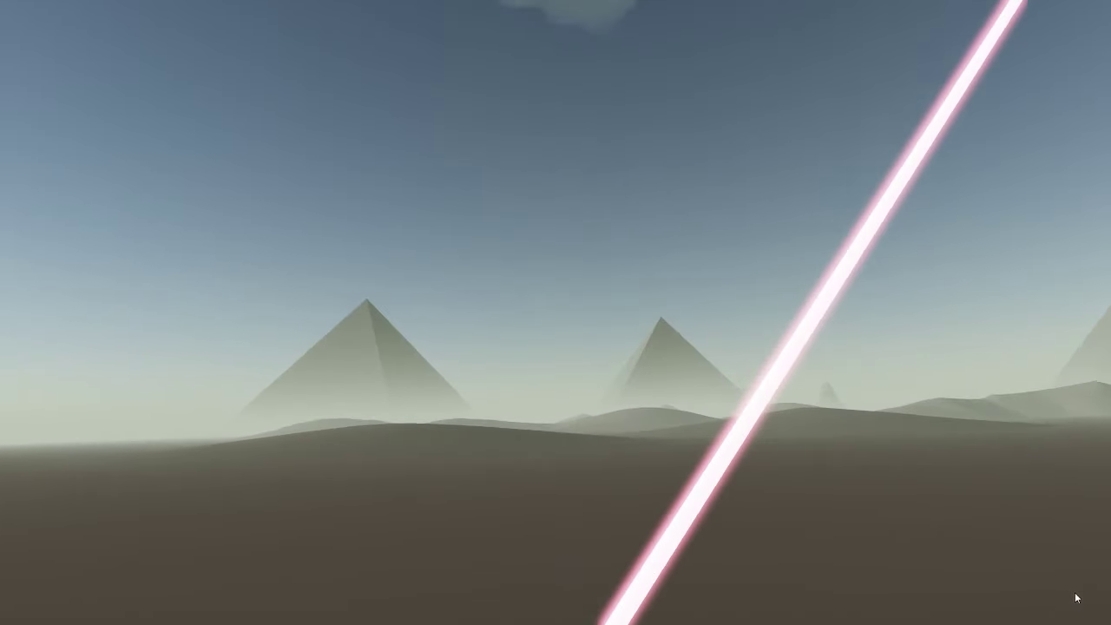
key(Escape)
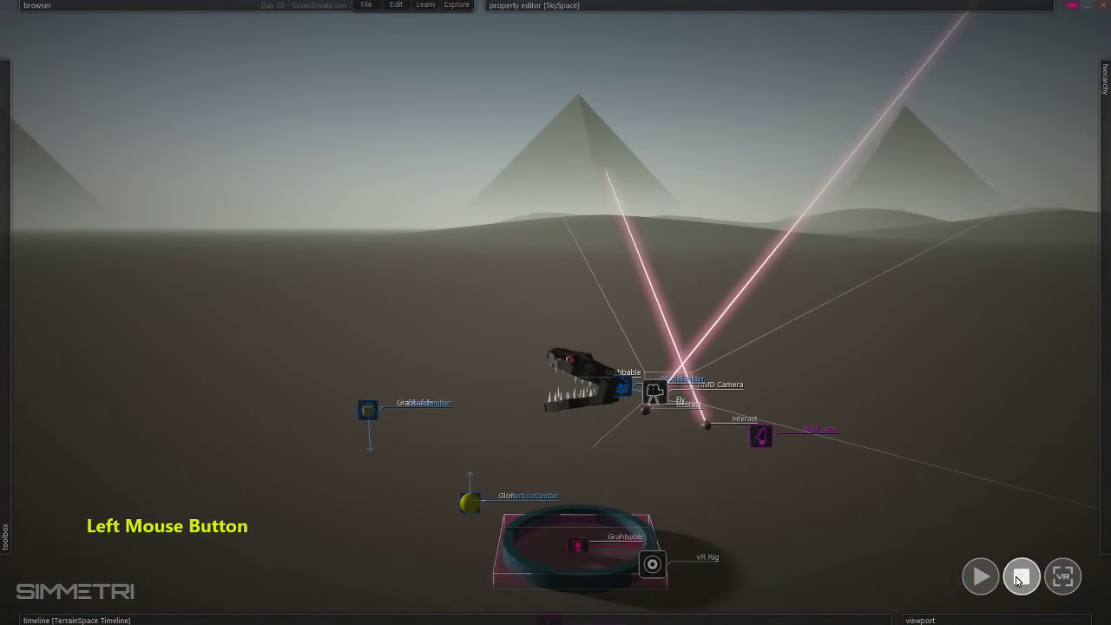
click(1021, 577)
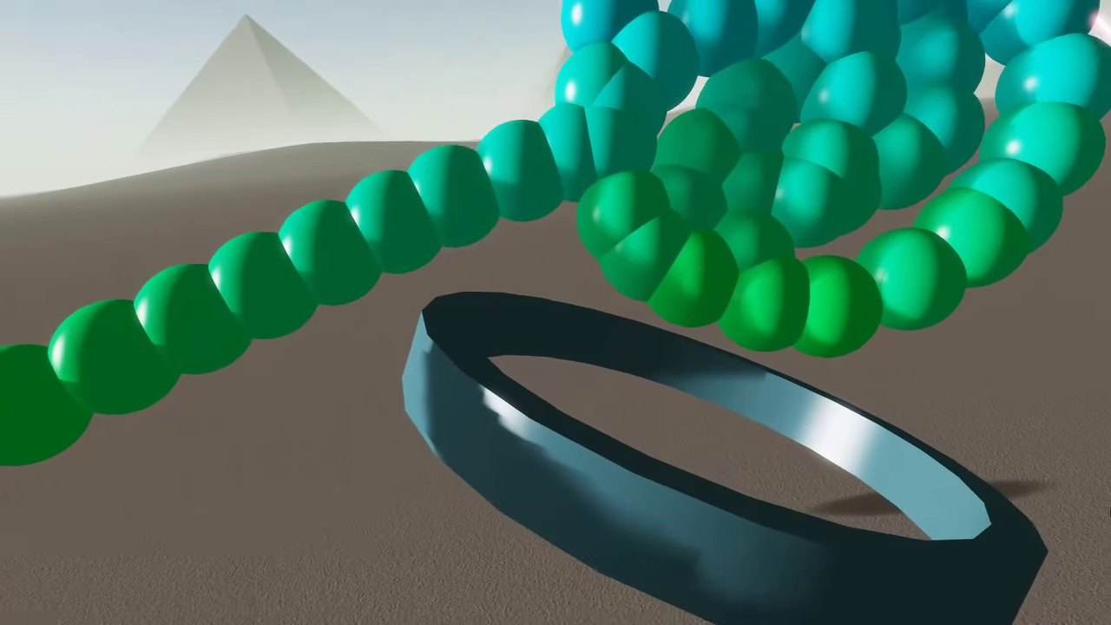
key(Escape)
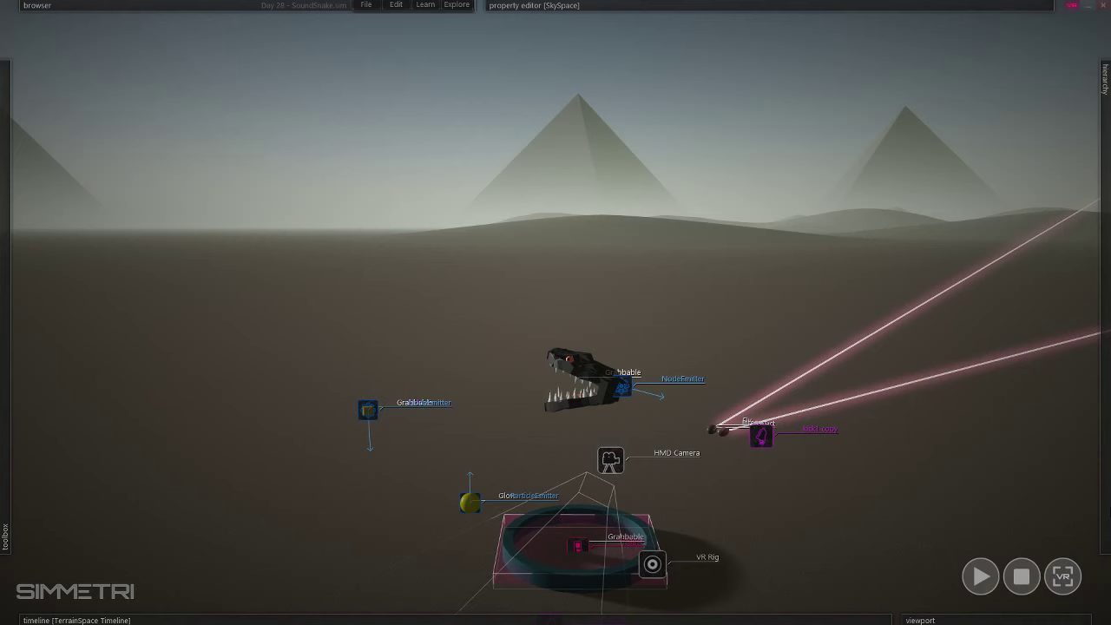
Create a new empty project via File > New and bring up the toolbox's horizon presets.
click(366, 6)
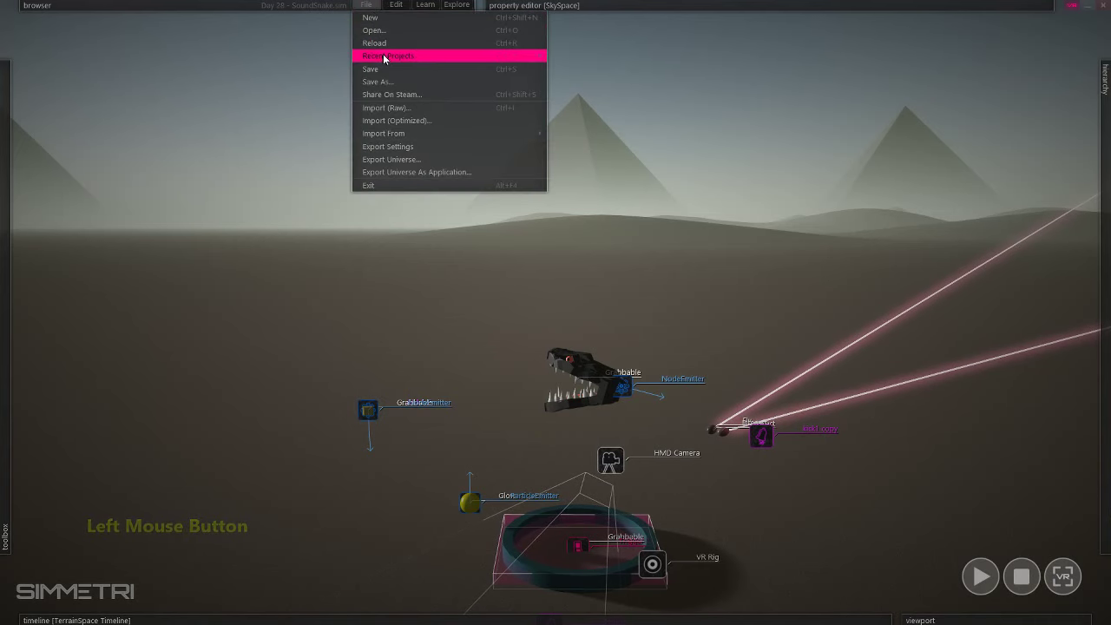
click(391, 19)
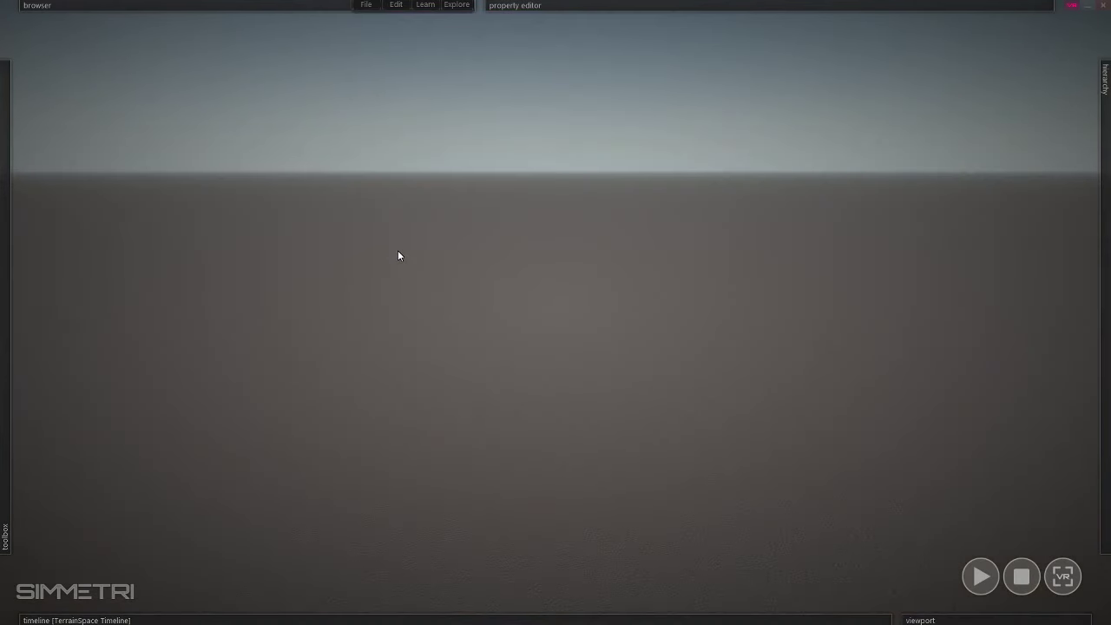
right_click(585, 263)
mouse_move(6, 243)
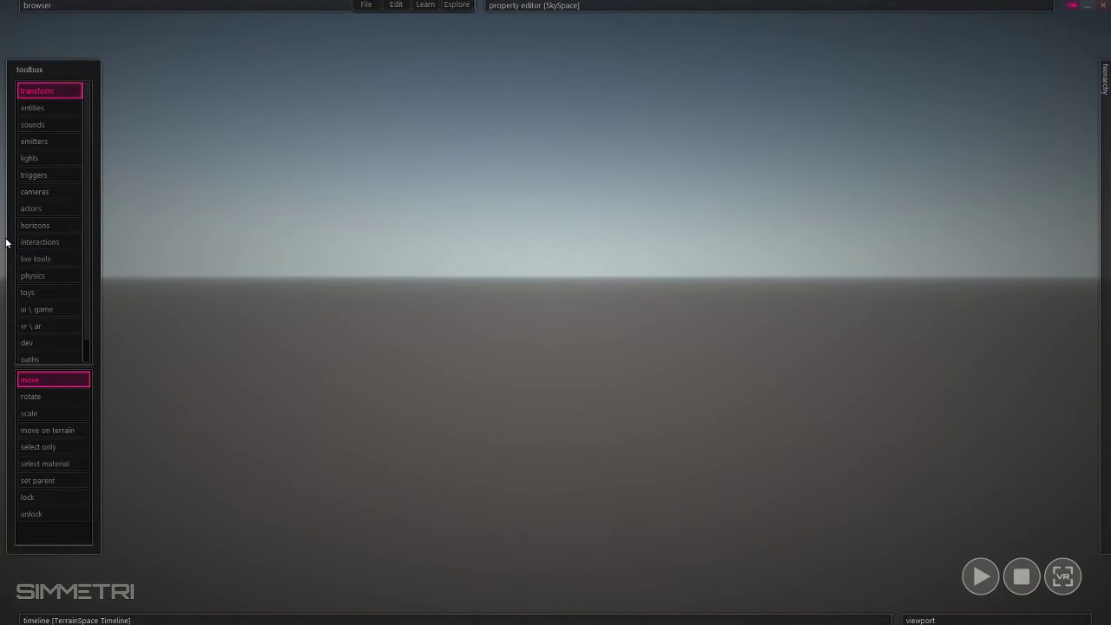
click(49, 225)
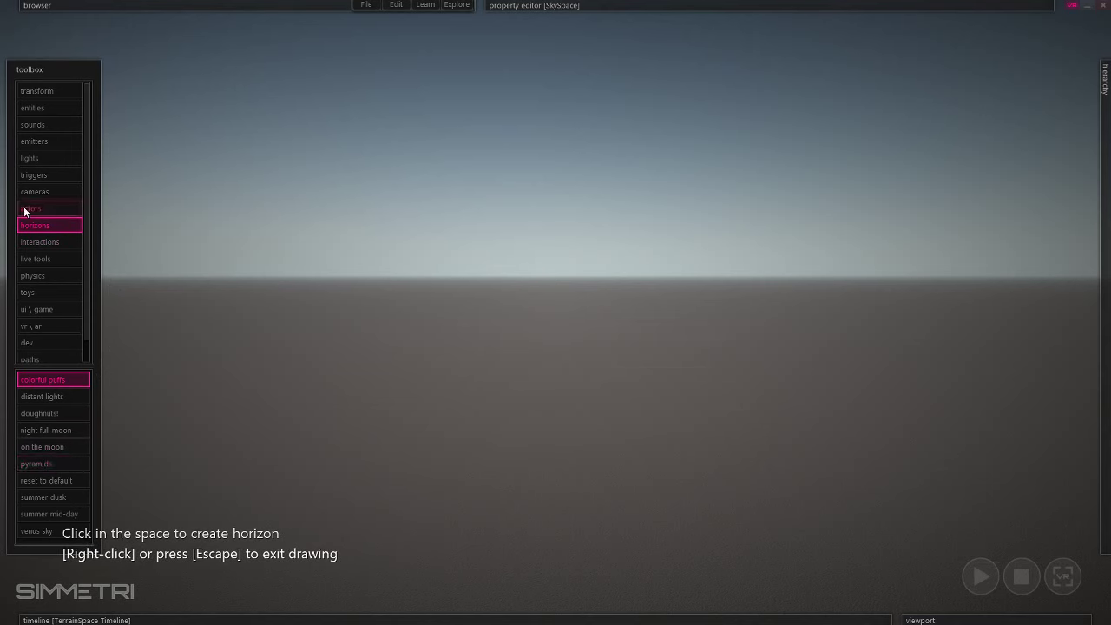
Add the pyramids horizon preset to the new scene.
click(58, 459)
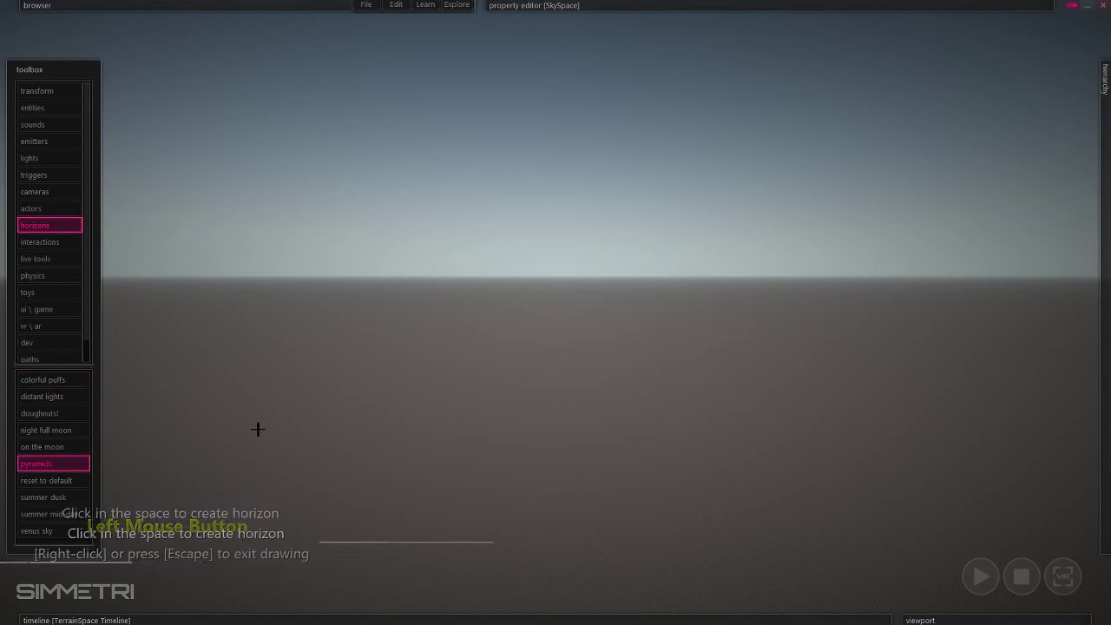
right_click(223, 483)
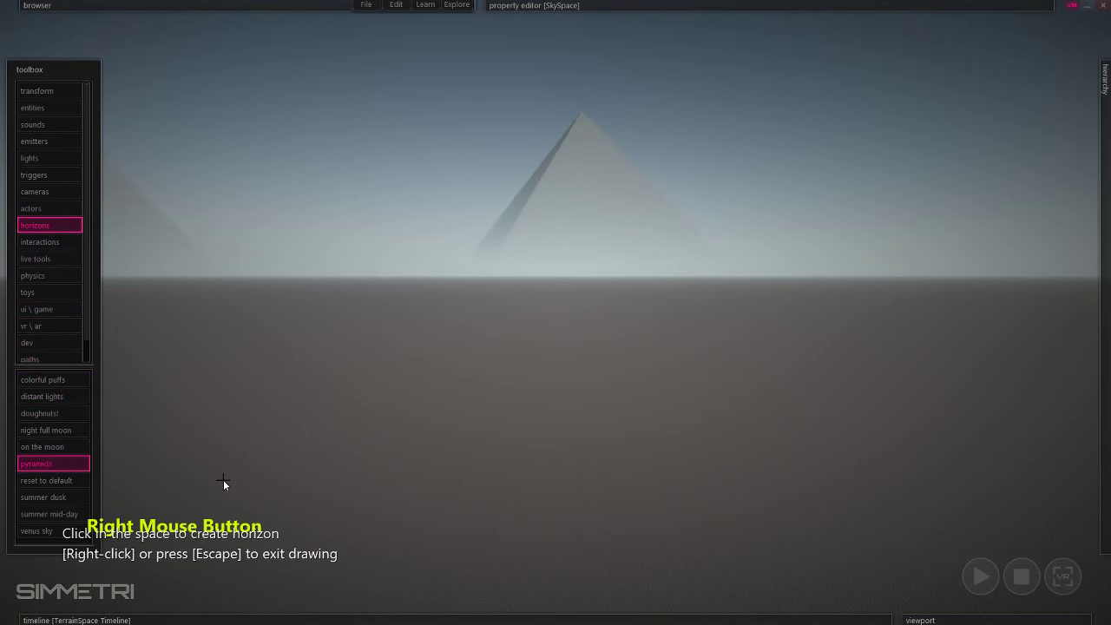
click(47, 224)
click(45, 463)
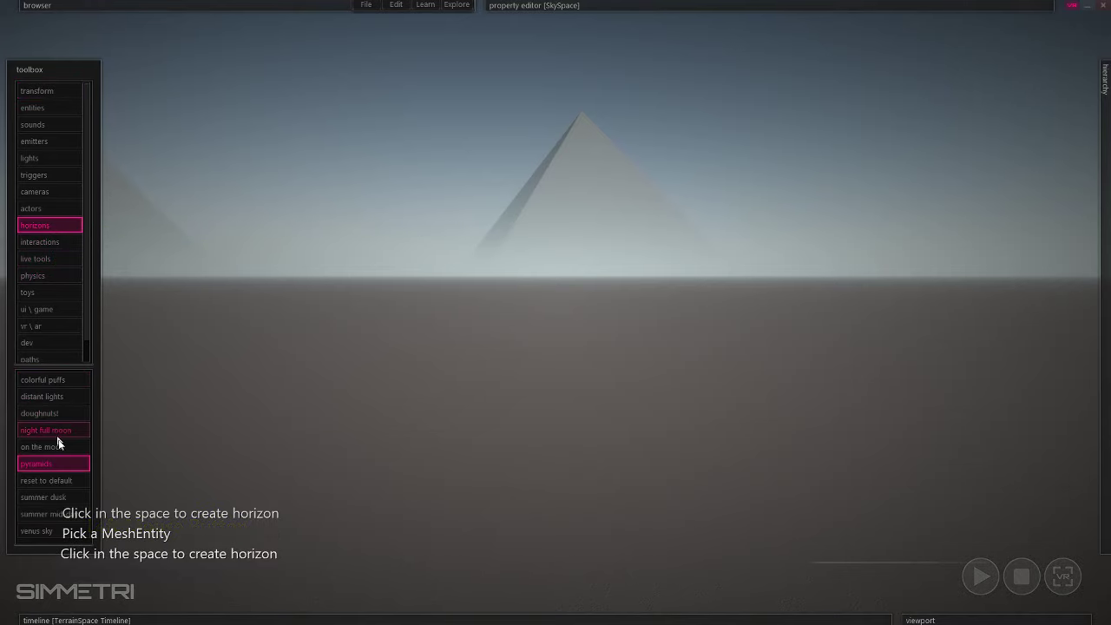
Place the summer mid-day sky horizon and fly the camera through the scene.
click(46, 515)
click(596, 409)
right_click(596, 409)
key(e)
key(s)
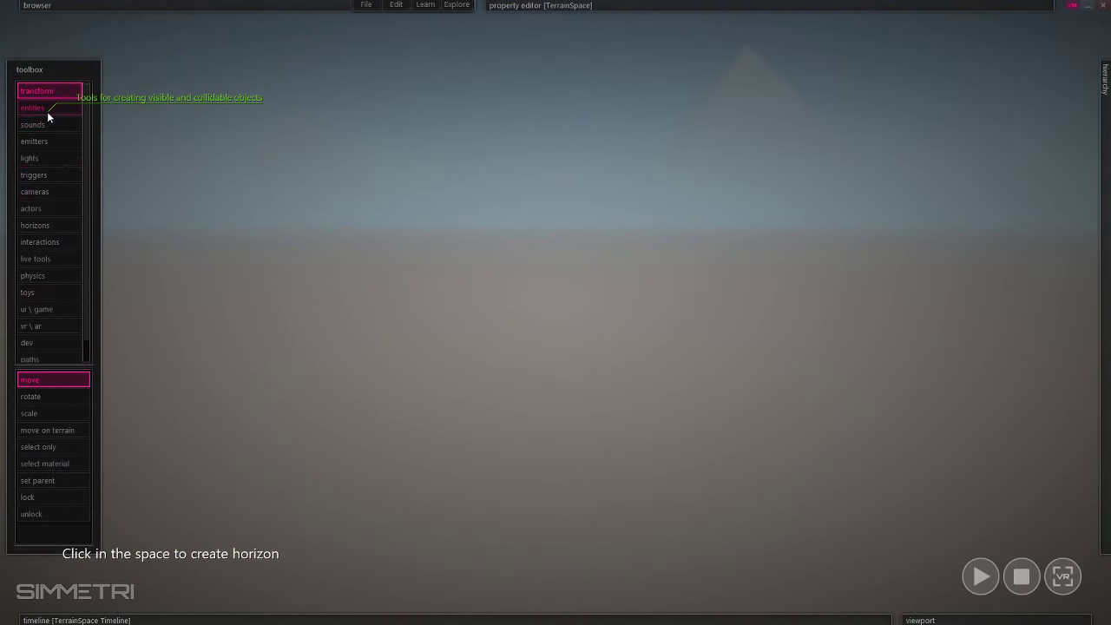
Raise the terrain with the sculpt brush into a dune ridge along the horizon, then fly across it.
scroll(47, 350, down, 1)
click(49, 354)
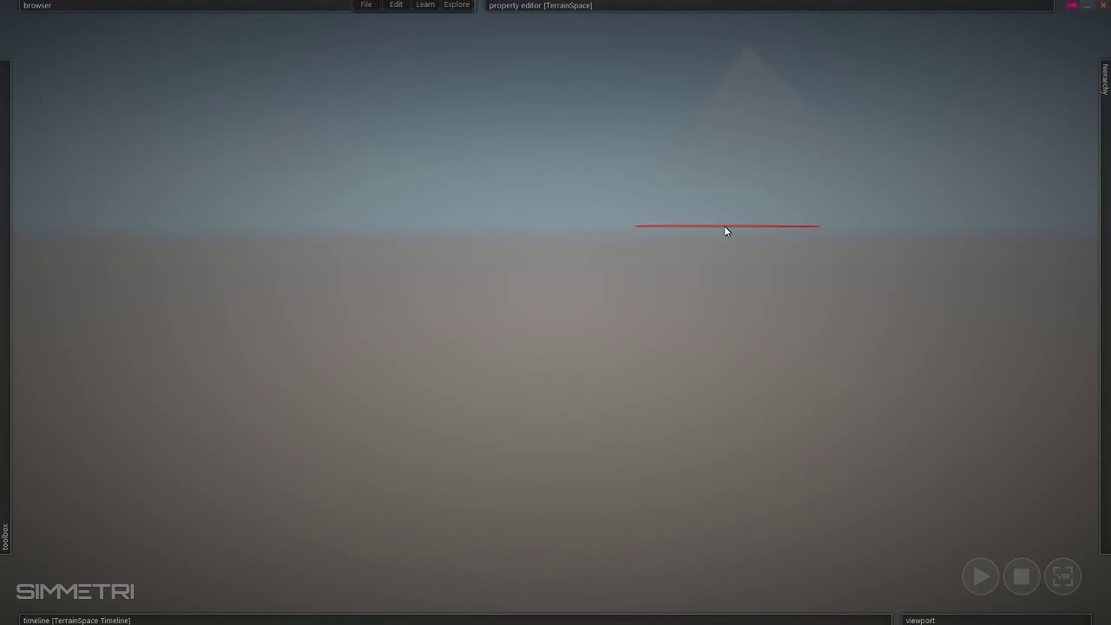
mouse_move(726, 231)
mouse_down()
mouse_move(571, 240)
mouse_move(327, 233)
mouse_up()
drag(224, 230, 223, 231)
drag(1050, 228, 868, 228)
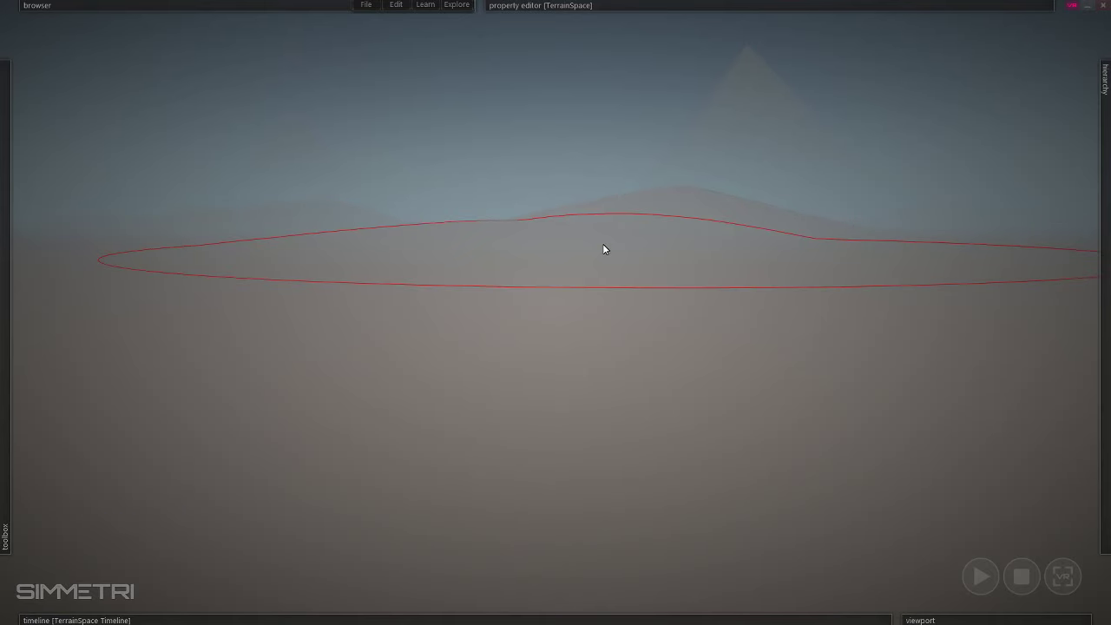
drag(466, 221, 454, 221)
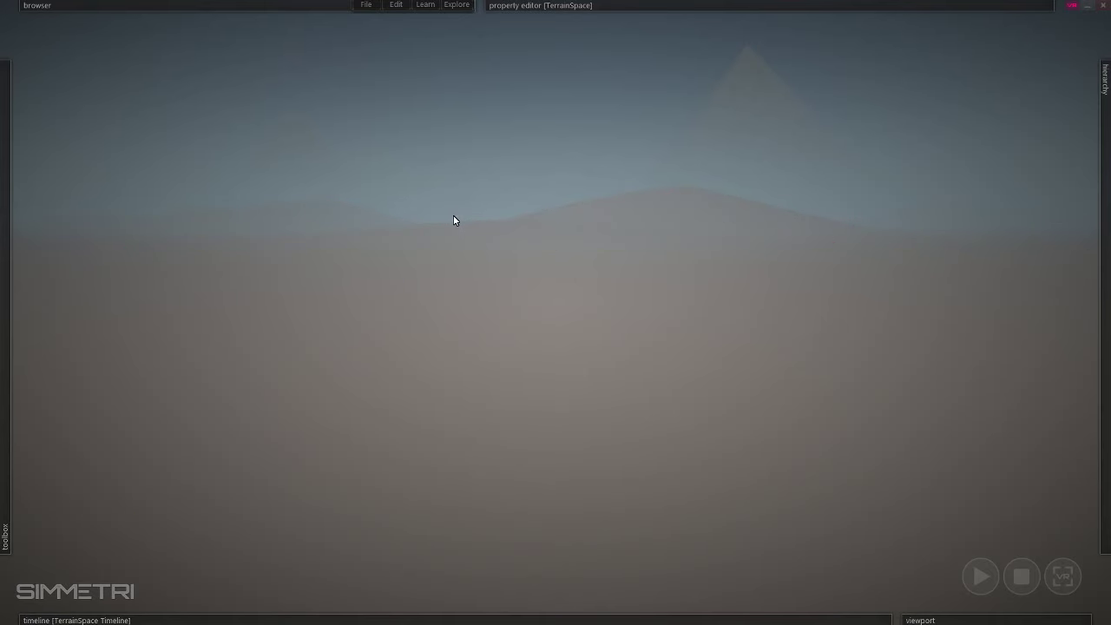
click(461, 221)
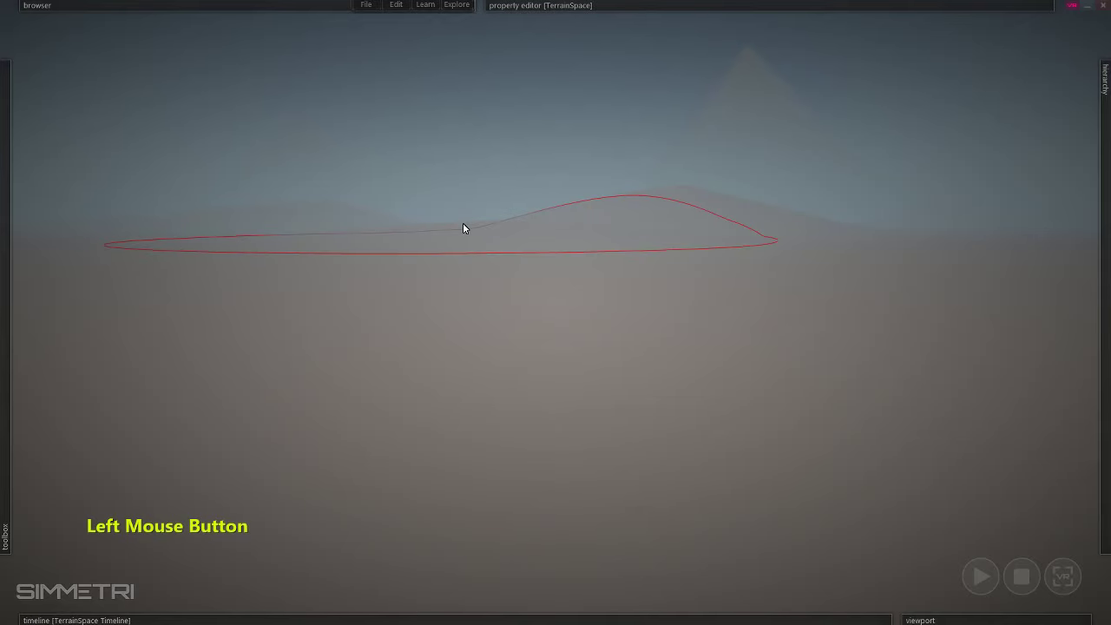
right_click(463, 216)
key(e)
key(s)
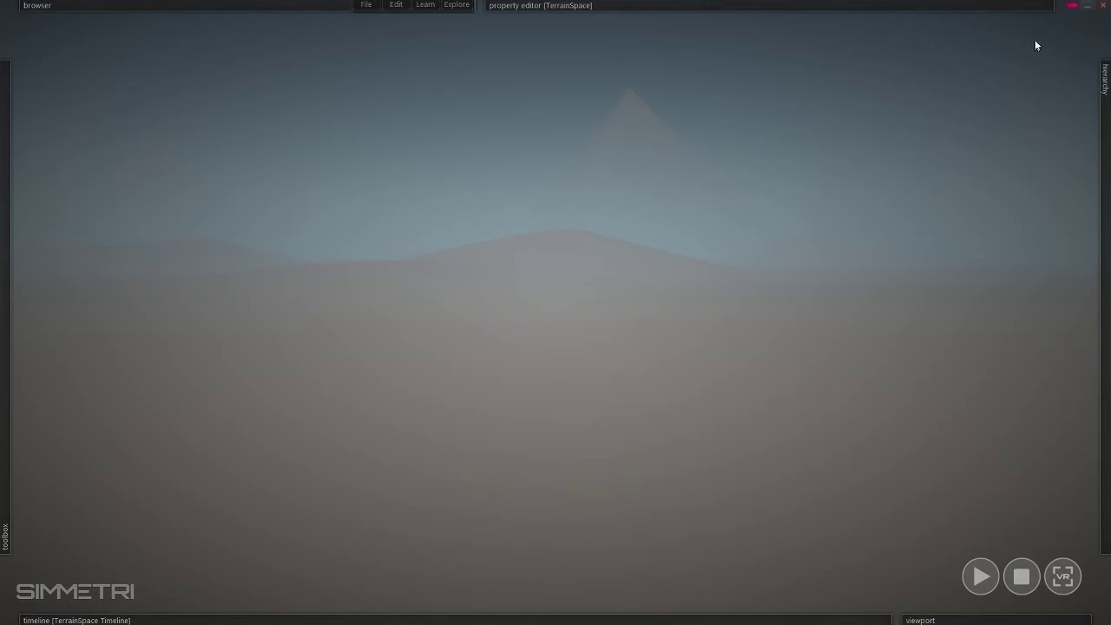
Turn off VR mode and search Google Poly for 'snake head'.
click(1072, 5)
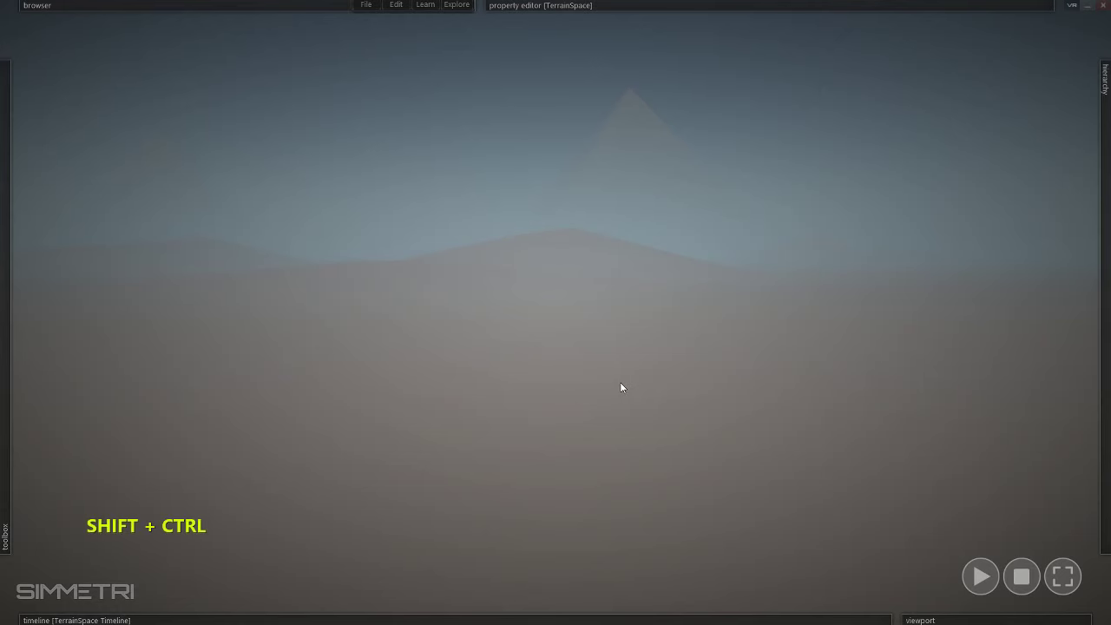
key(ctrl+shift)
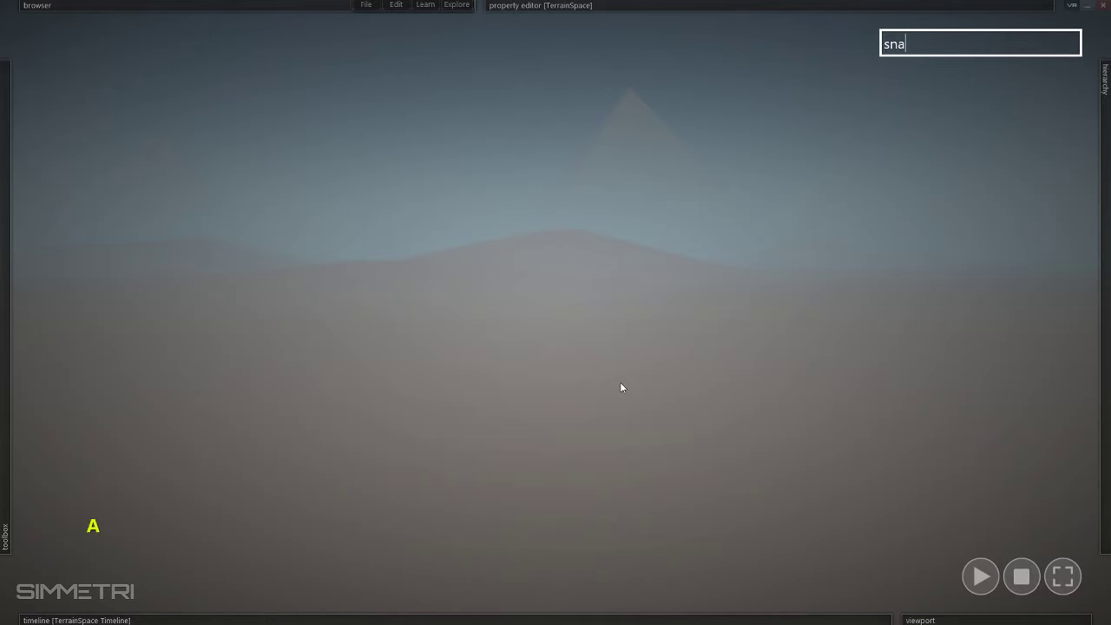
key(Return)
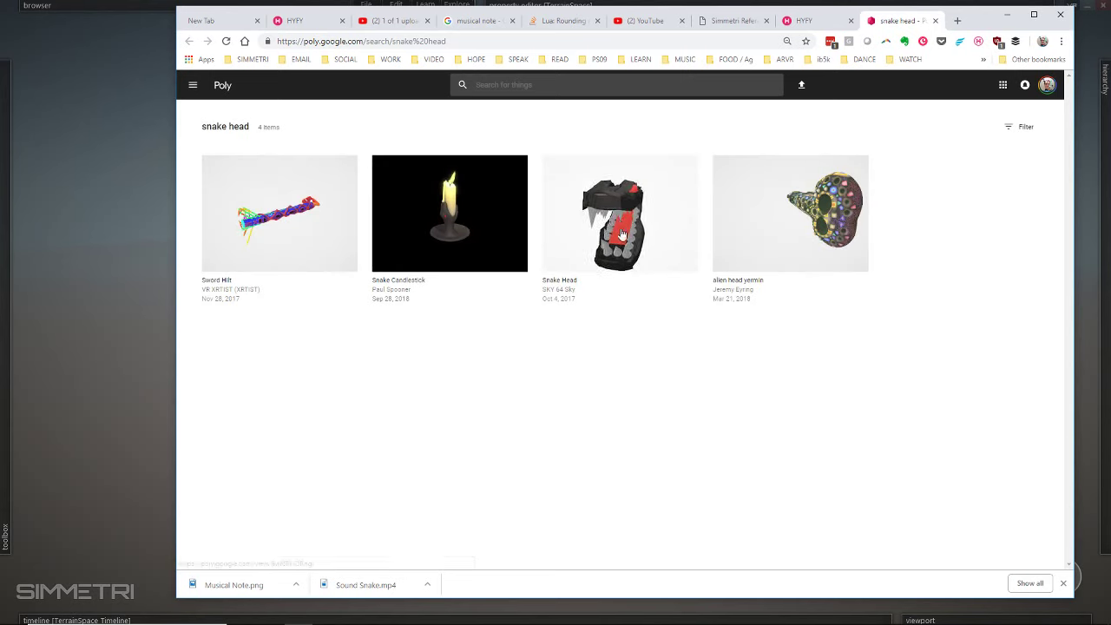
Download the Snake Head model from its Poly page in a chosen format, then minimize the browser.
click(620, 244)
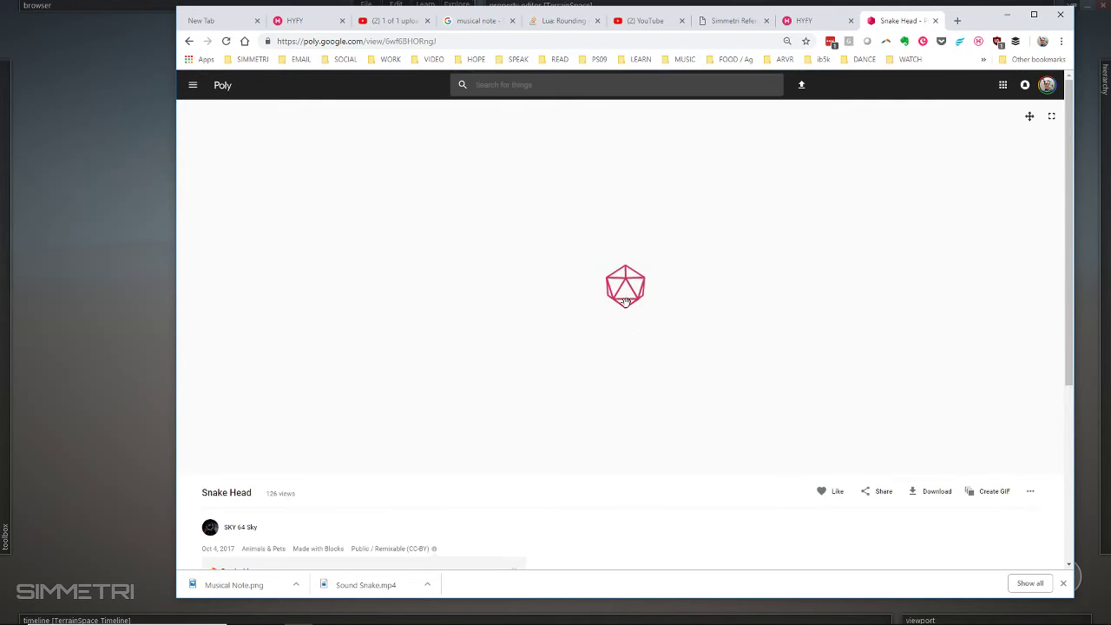
click(931, 501)
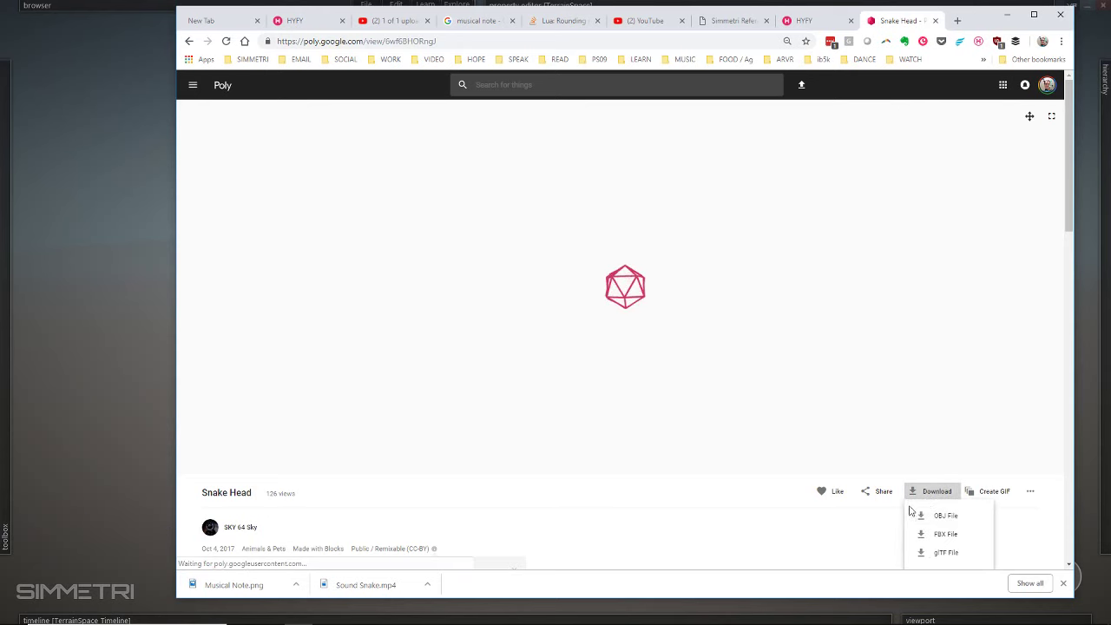
click(631, 306)
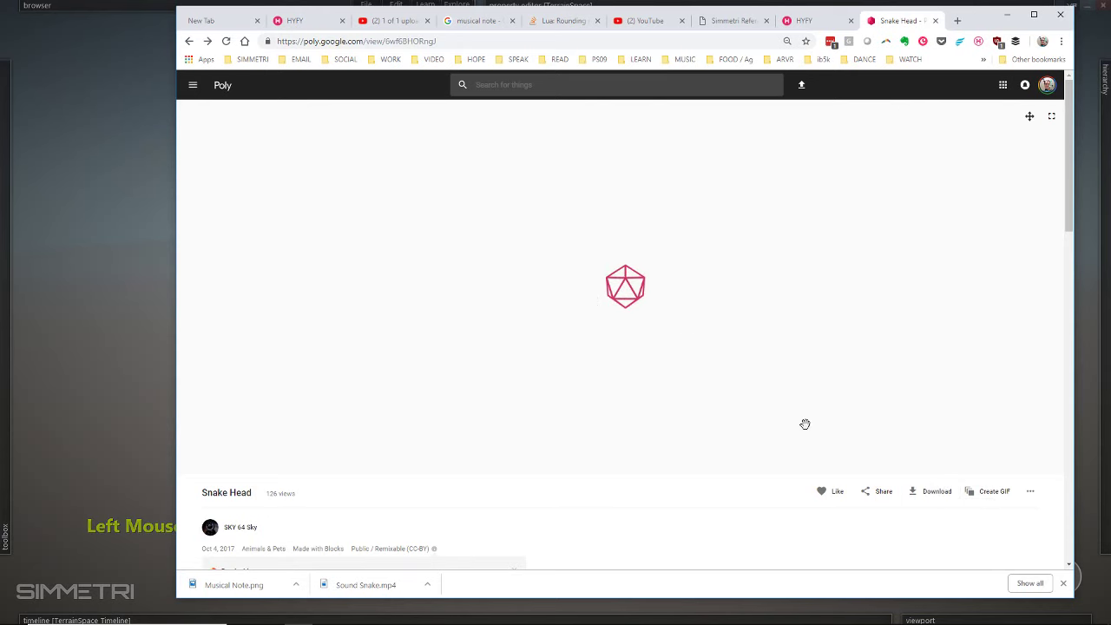
click(935, 495)
click(594, 420)
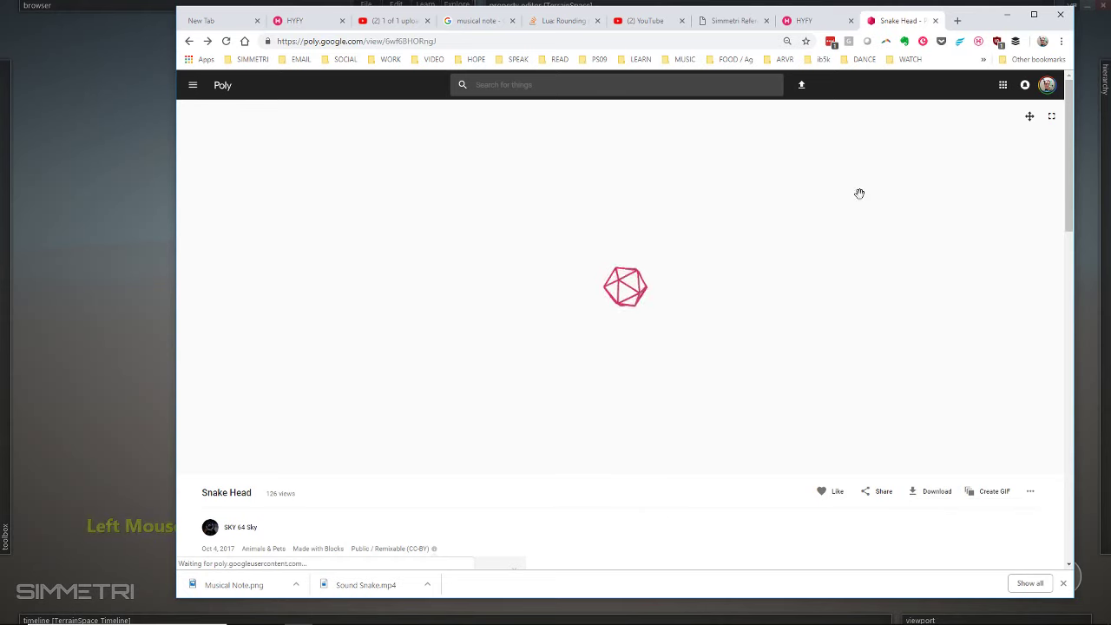
click(1007, 15)
Import Snake Head _ Sky 64 Sky.zip from Assets > 3D MODELS > GOOGLE POLY.
click(366, 4)
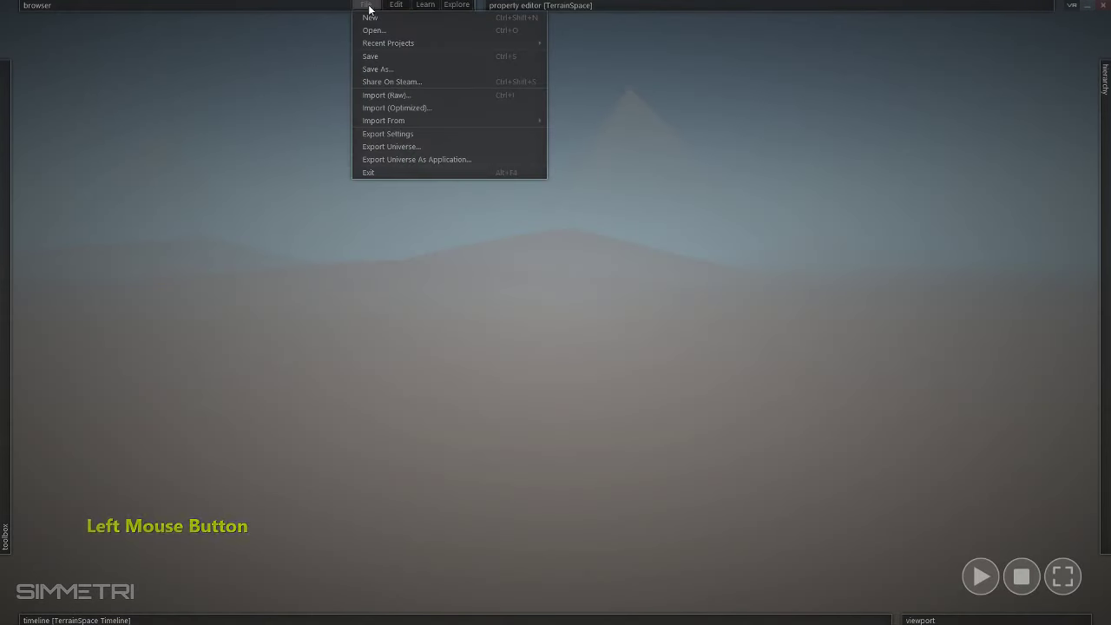
click(397, 107)
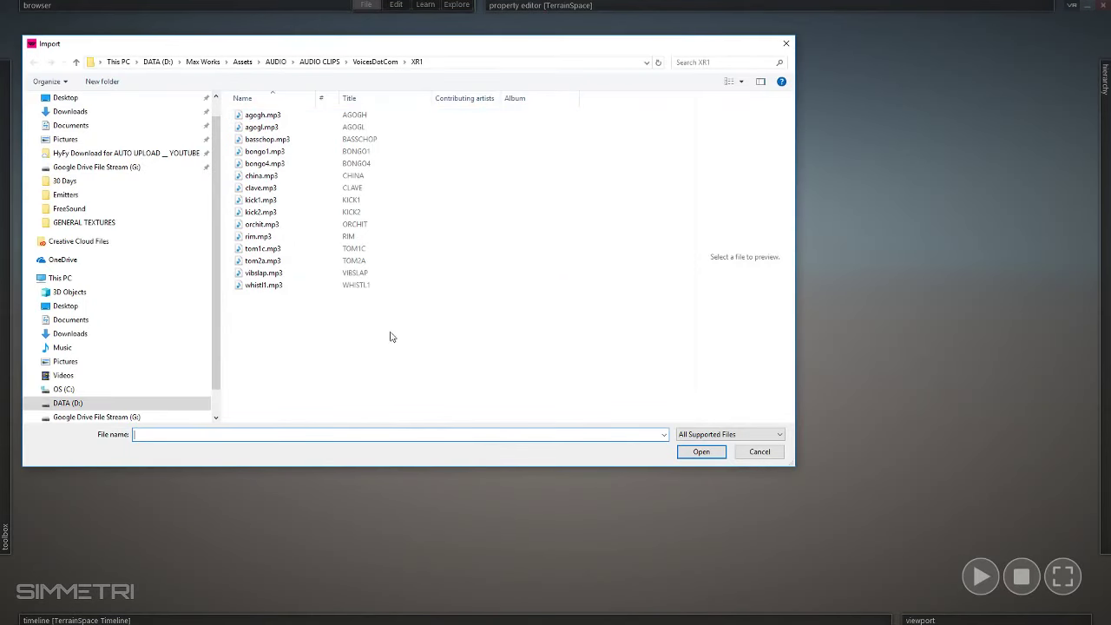
click(276, 62)
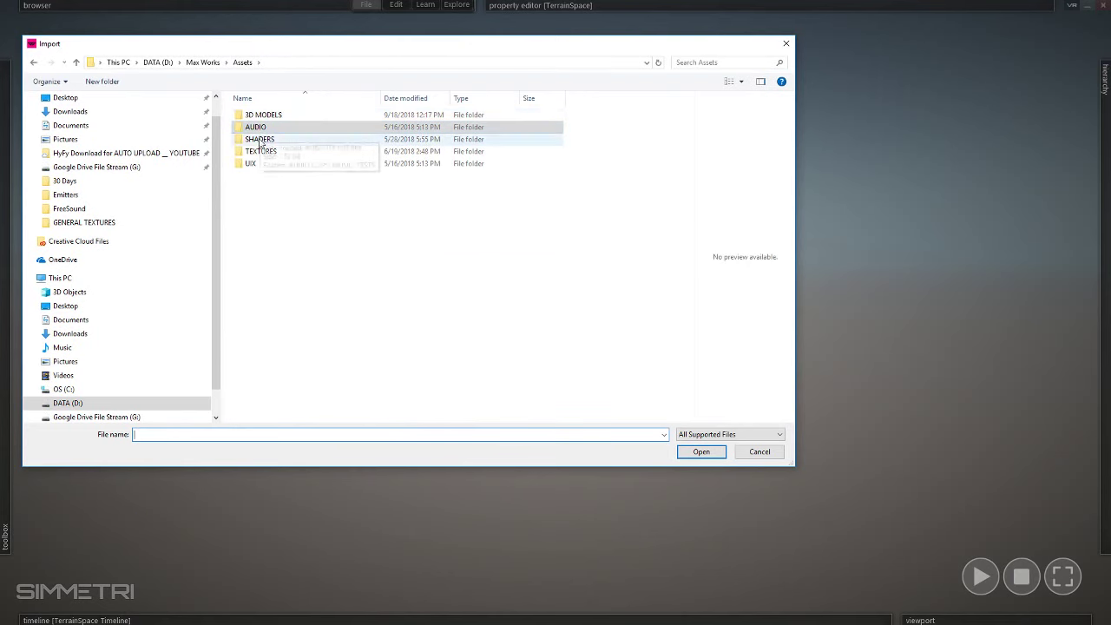
double_click(257, 116)
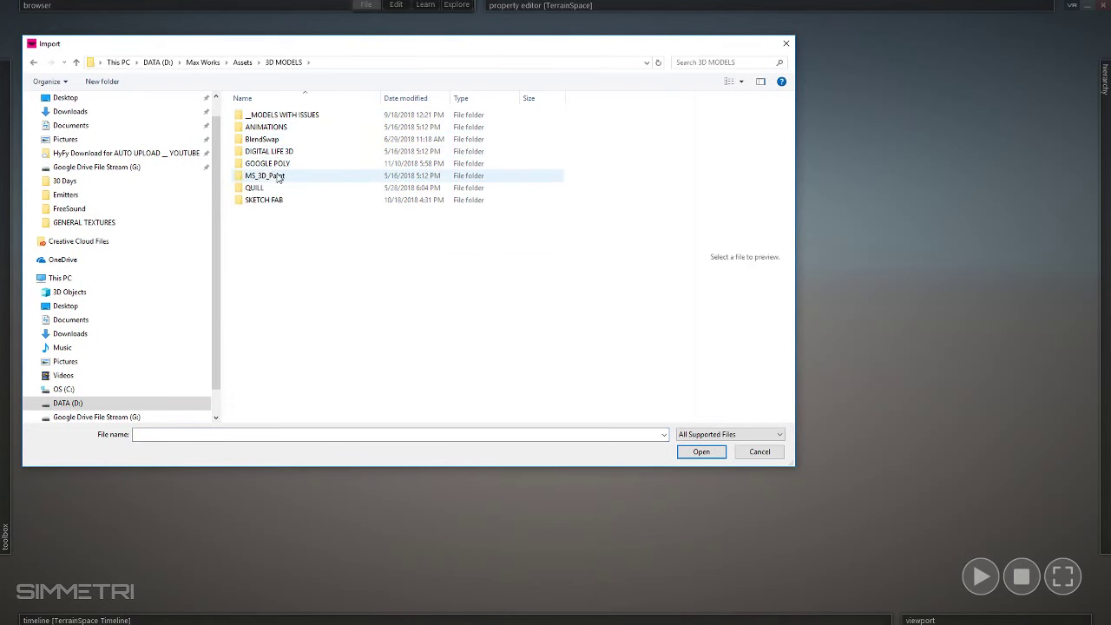
double_click(261, 164)
scroll(287, 260, down, 15)
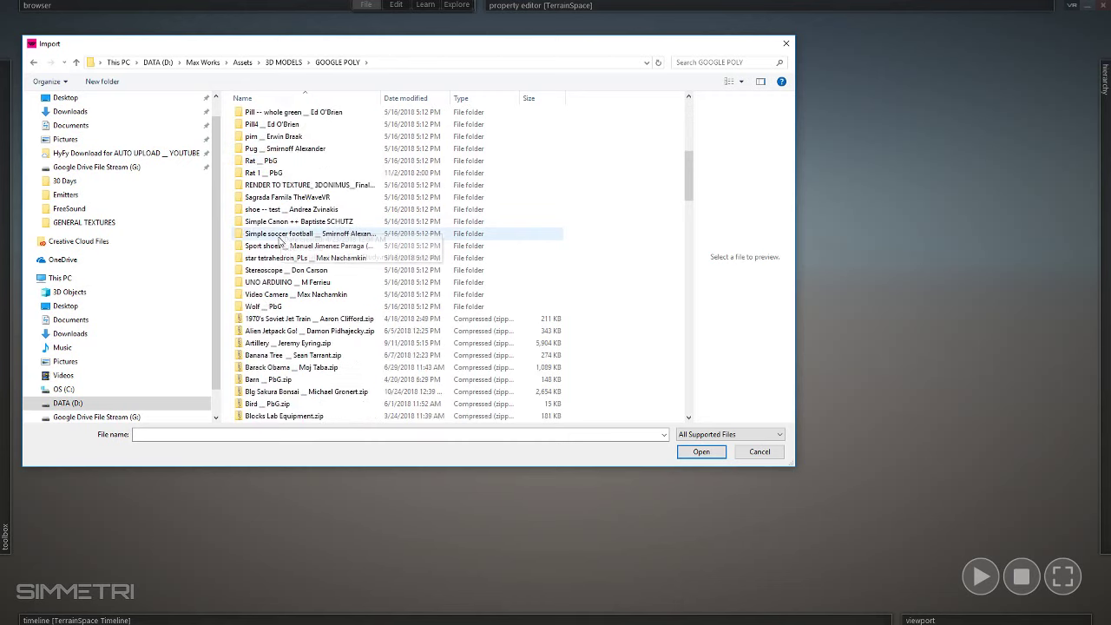
scroll(295, 348, down, 8)
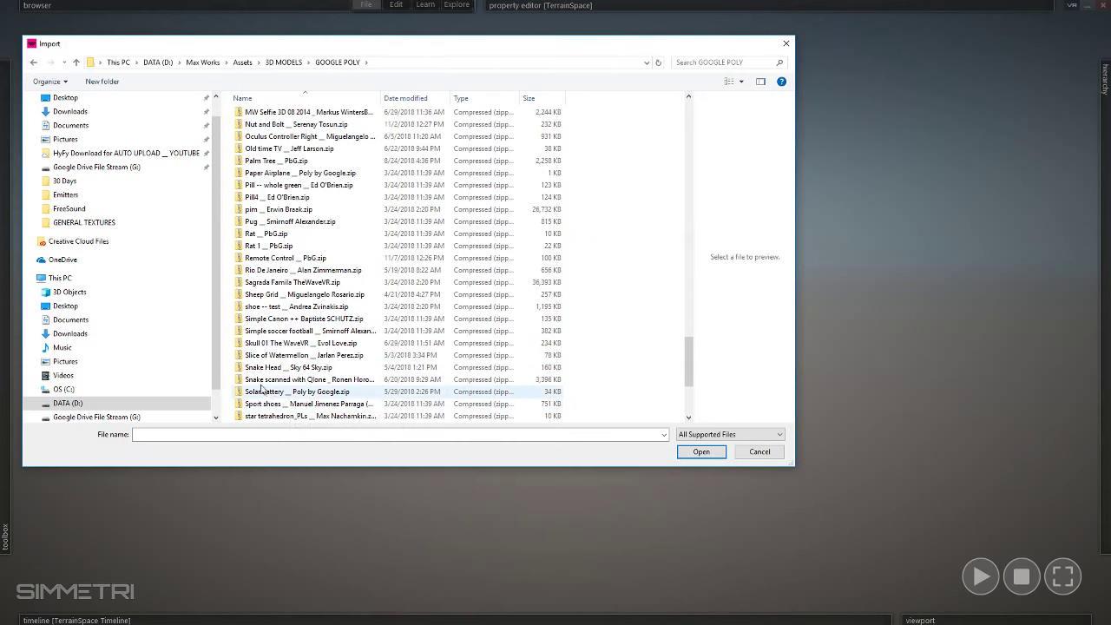
click(287, 368)
click(700, 453)
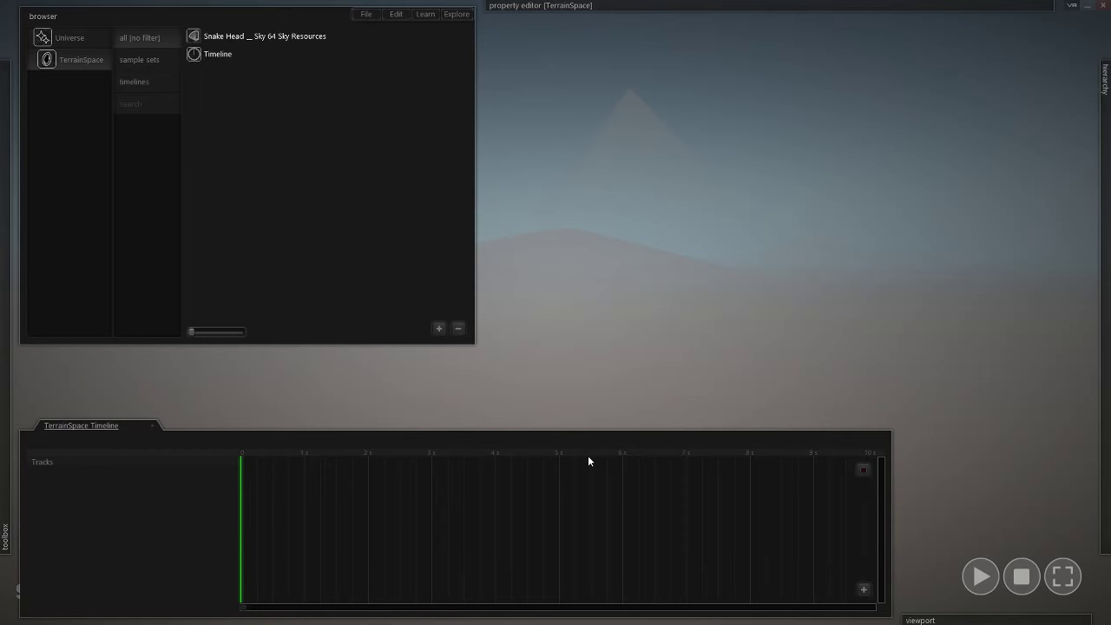
Set $MergedNode_0 as the viewport player node to jump to the snake head, then deselect it.
mouse_move(996, 180)
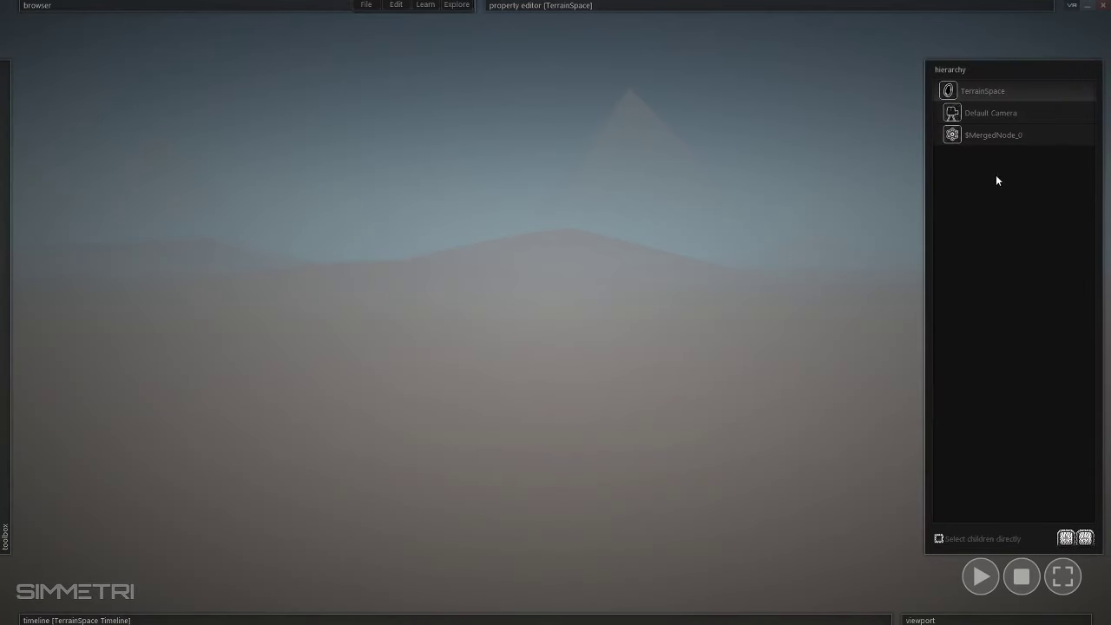
click(988, 136)
right_click(987, 138)
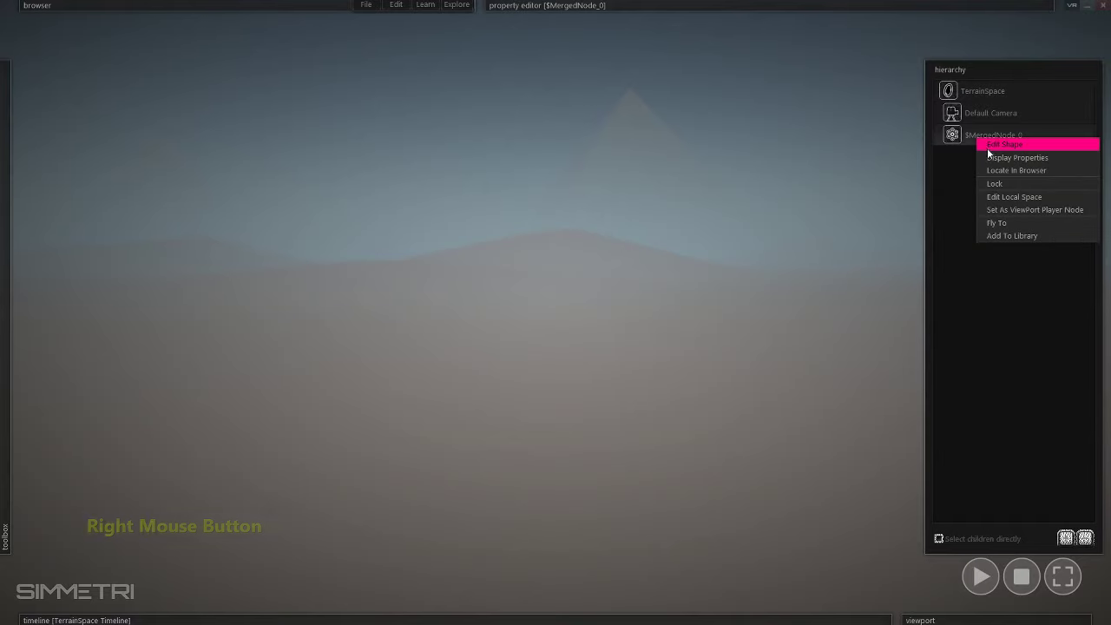
click(1024, 210)
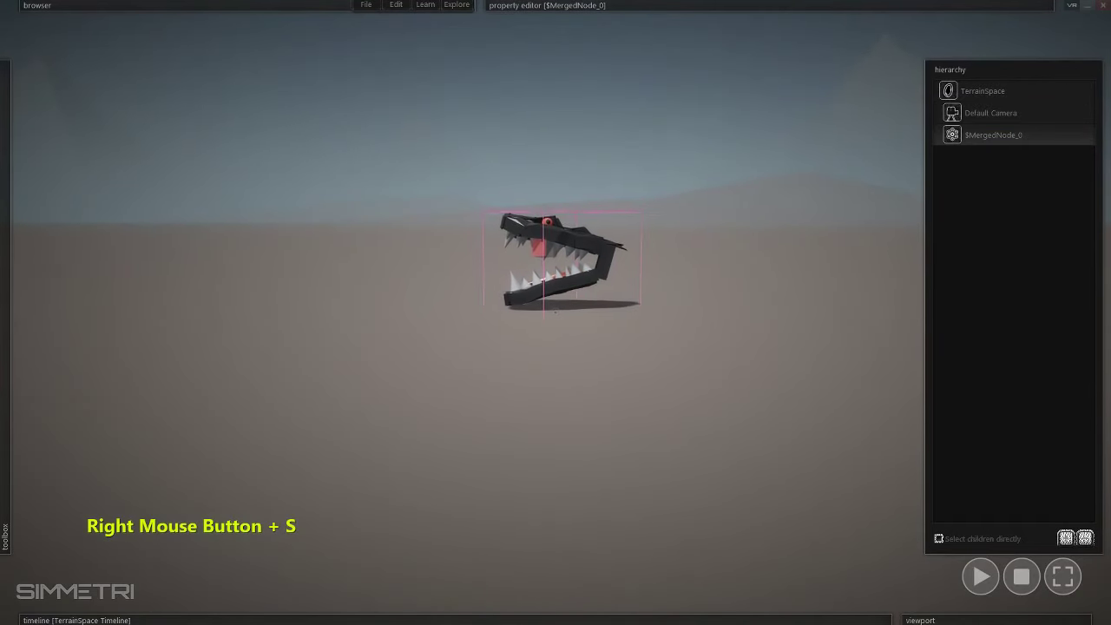
key(s)
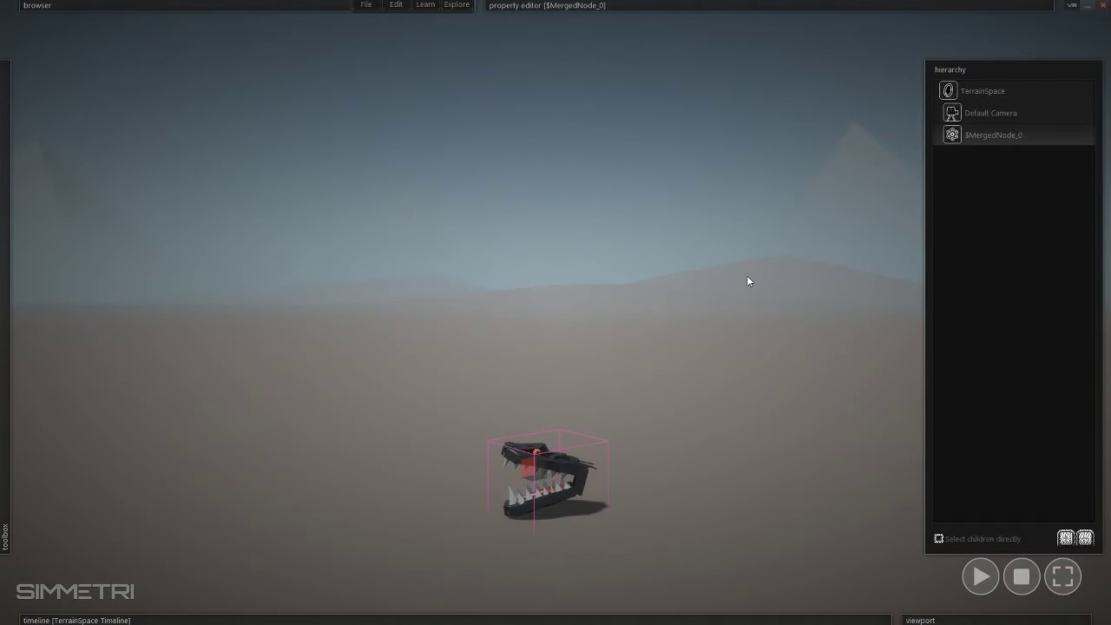
click(749, 280)
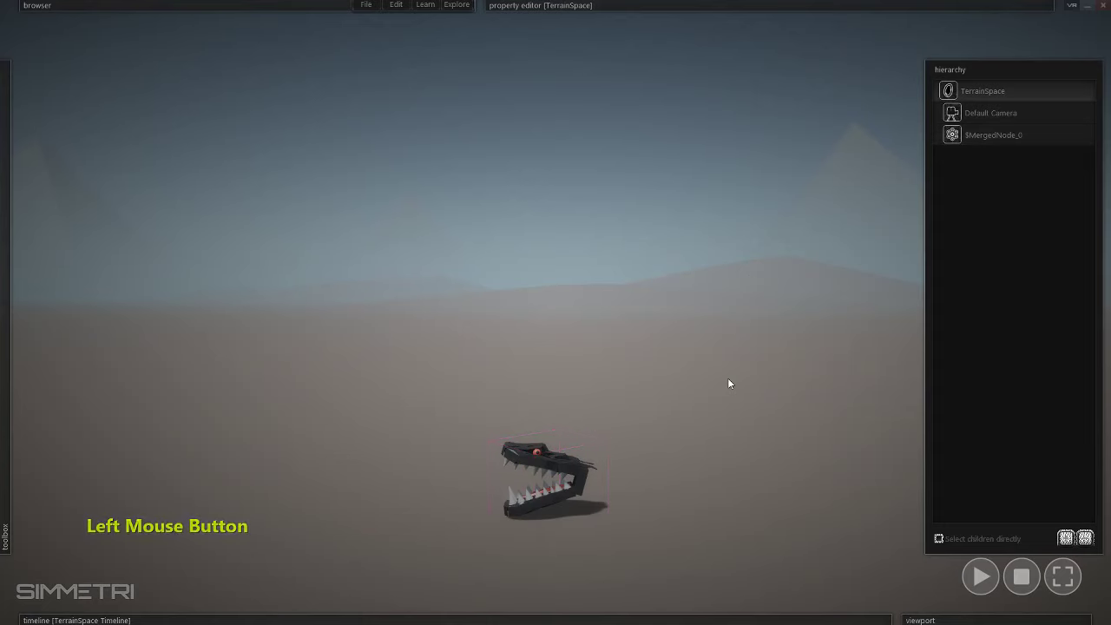
Fly the camera in close to the snake head beside the human-scale silhouettes.
right_click(640, 449)
key(e)
key(w)
key(s)
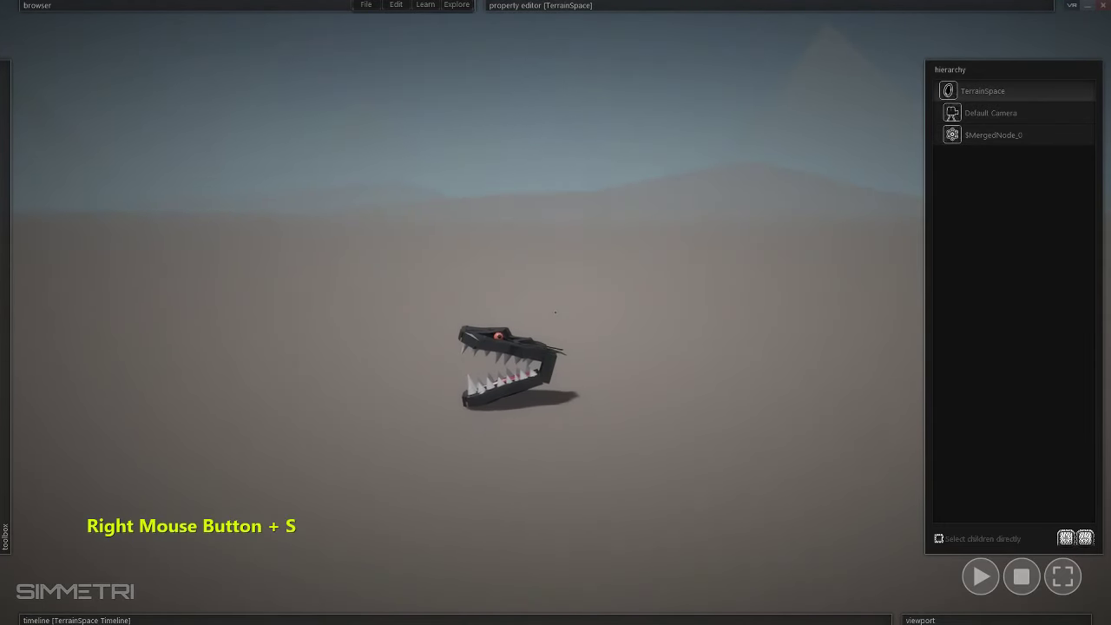
key(e)
key(w)
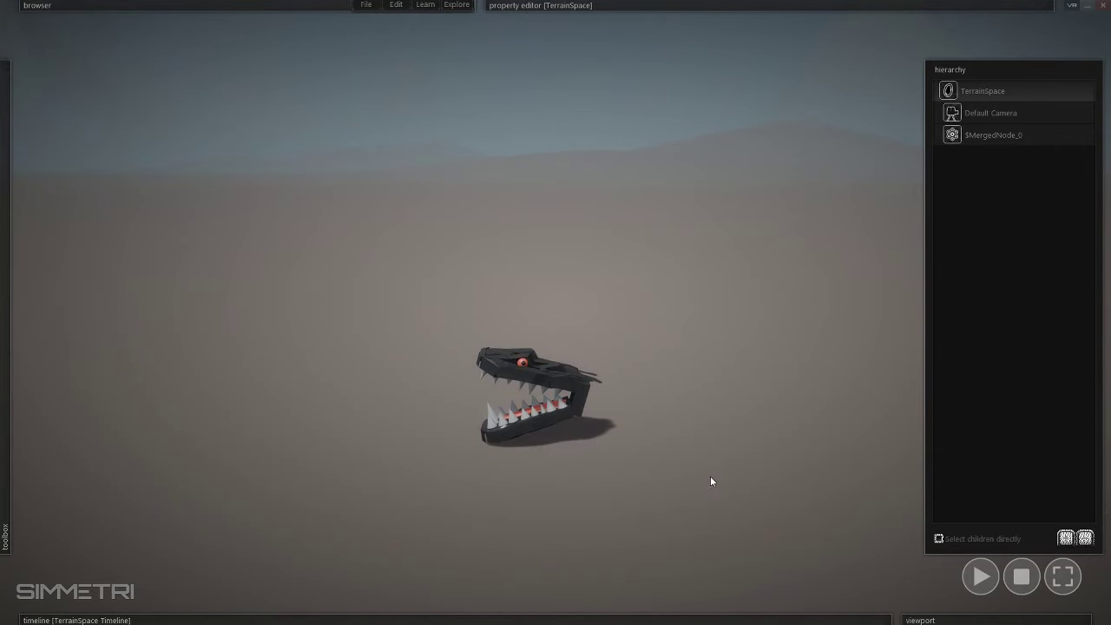
right_click(714, 479)
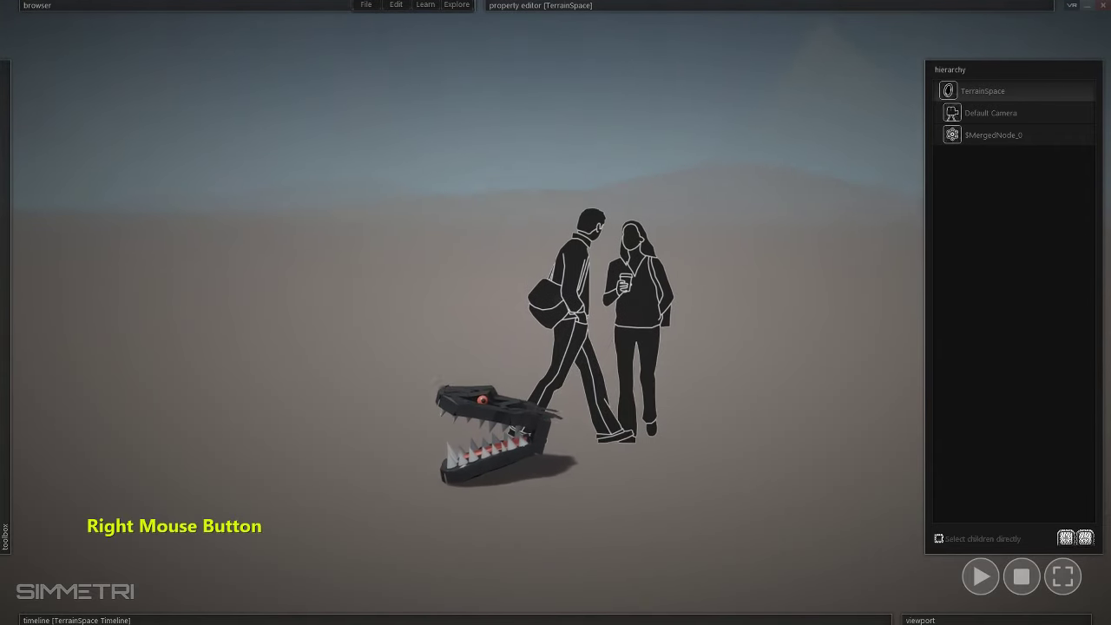
Drag the snake head over beside the silhouettes and fly the camera closer to them.
click(488, 407)
drag(498, 430, 620, 283)
key(d)
key(w)
right_click(620, 283)
key(e)
key(w)
key(d)
key(w)
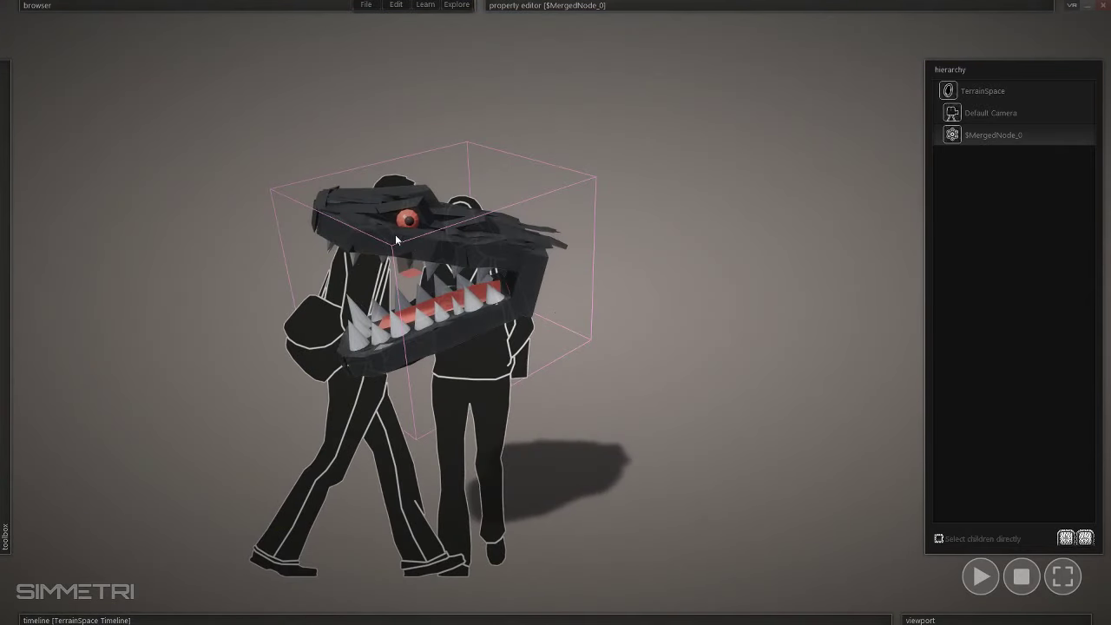
Set the snake head onto the walking man's head like a mask, then back the camera out.
drag(414, 275, 328, 231)
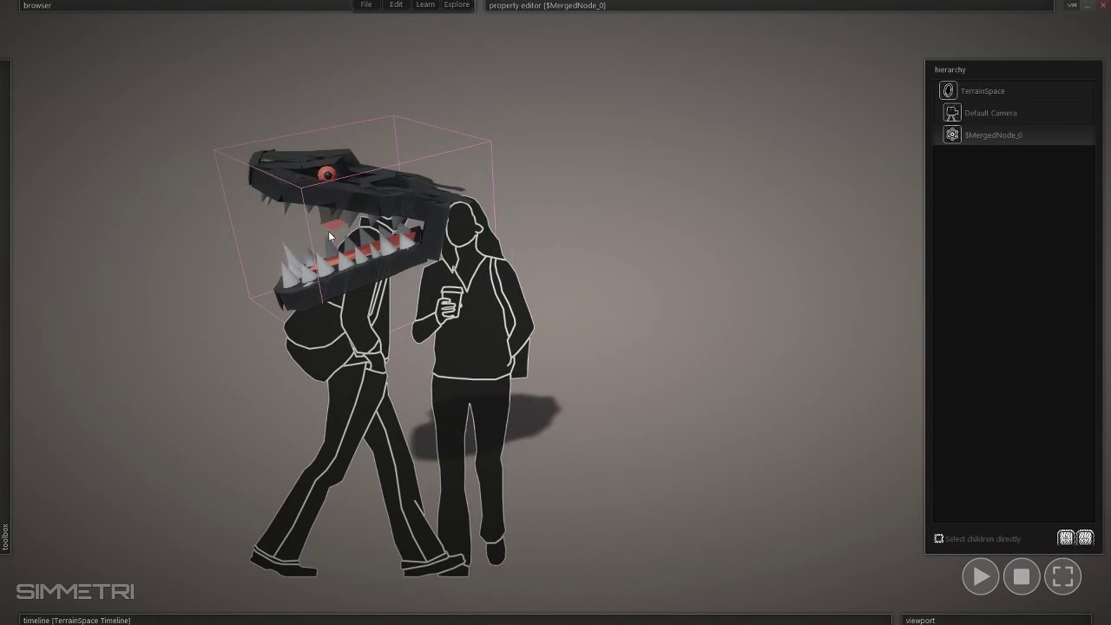
ctrl+right_click(329, 231)
key(a)
key(s)
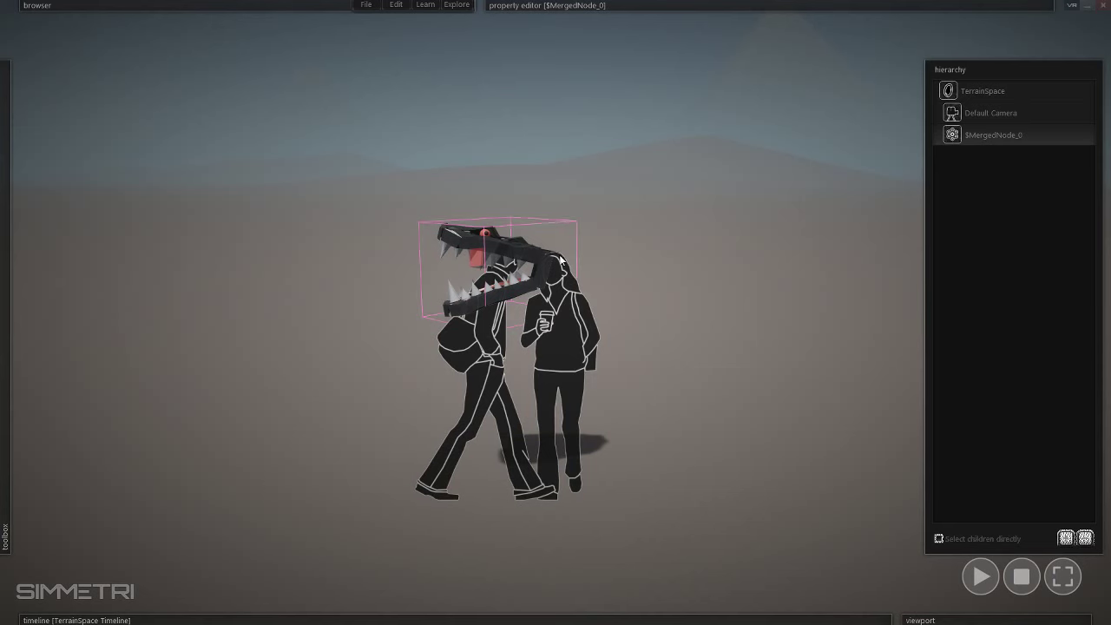
Drag the snake head around and drop it near the ground beside the walking silhouettes.
drag(510, 258, 398, 280)
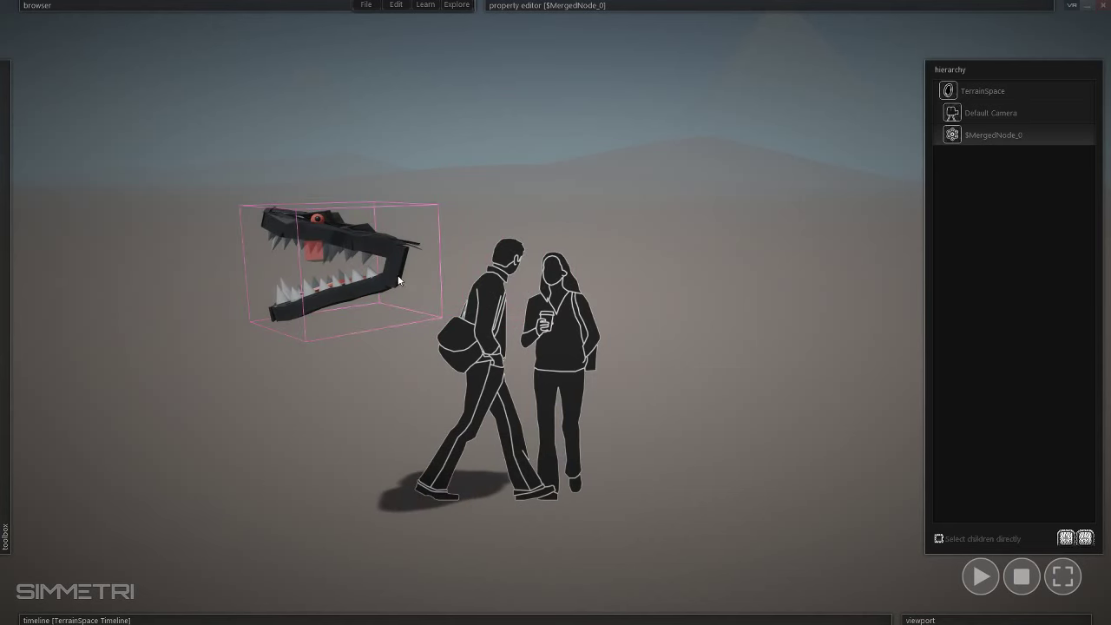
key(d)
key(w)
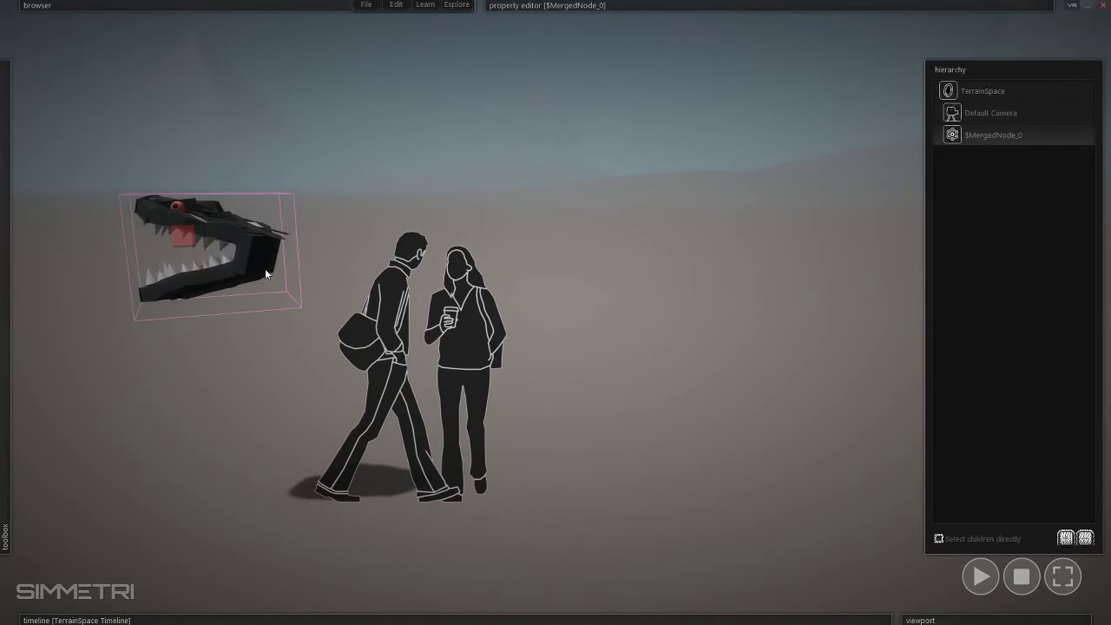
drag(181, 238, 310, 224)
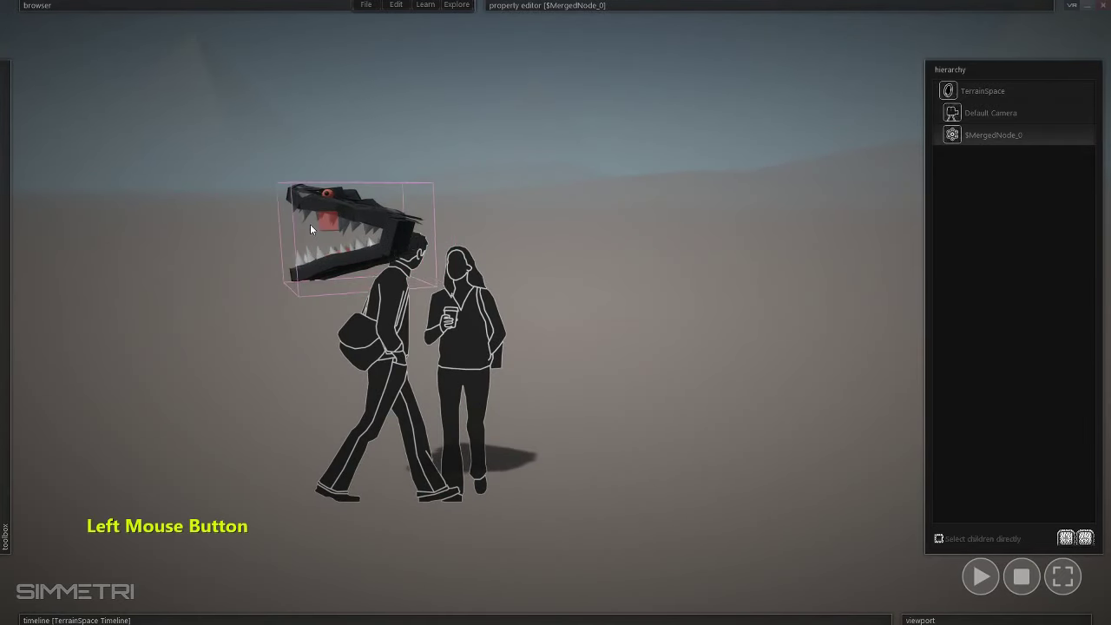
key(a)
drag(396, 261, 427, 262)
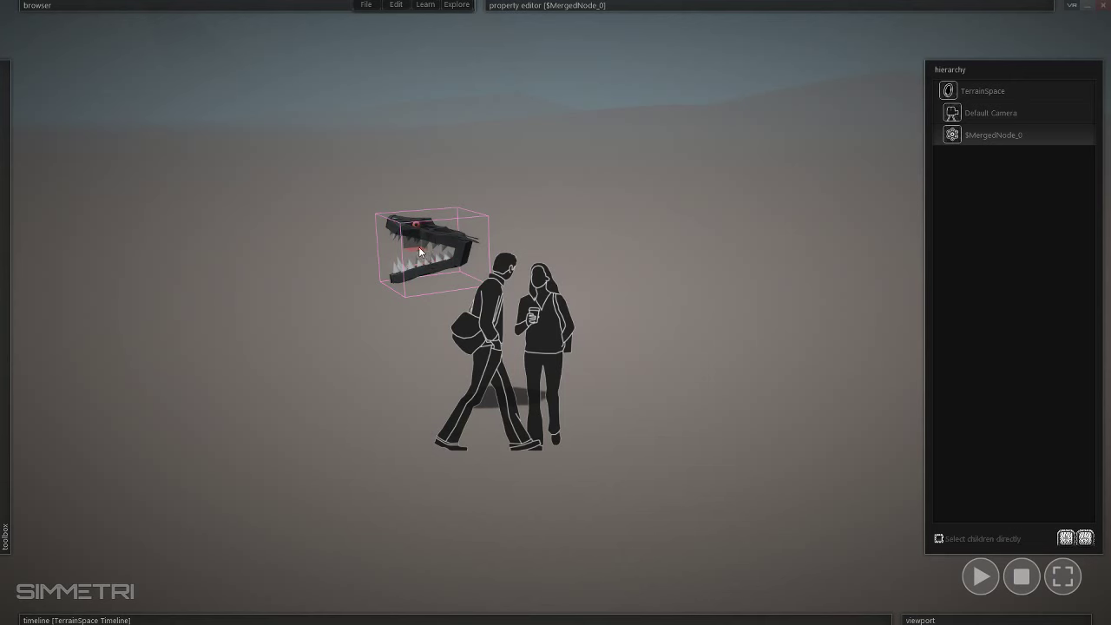
drag(422, 238, 374, 395)
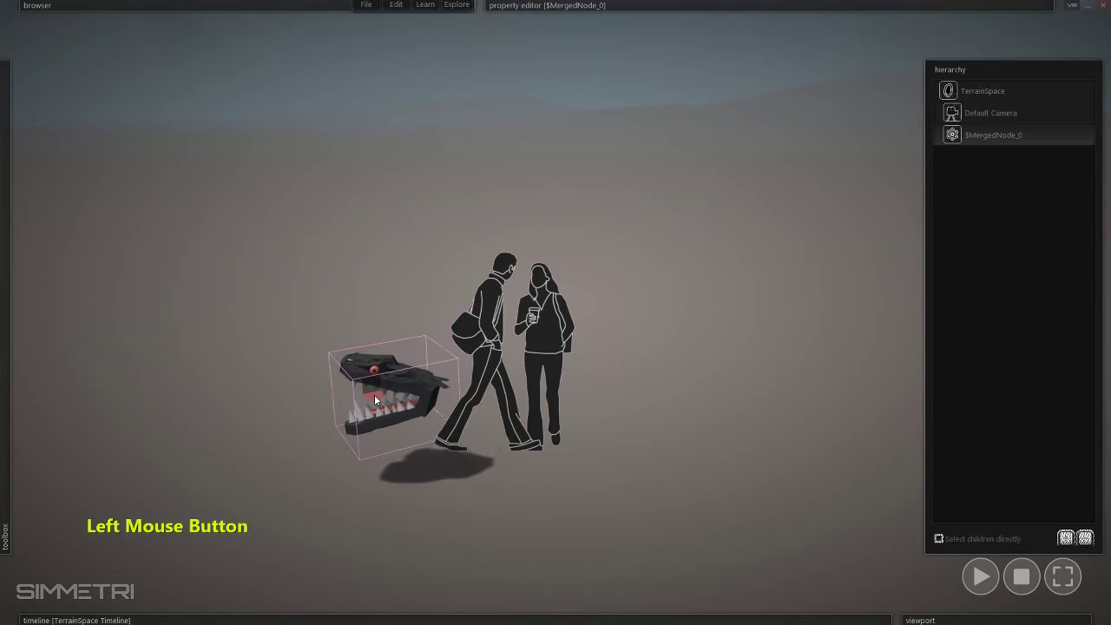
key(d)
key(w)
key(alt)
key(alt+Tab)
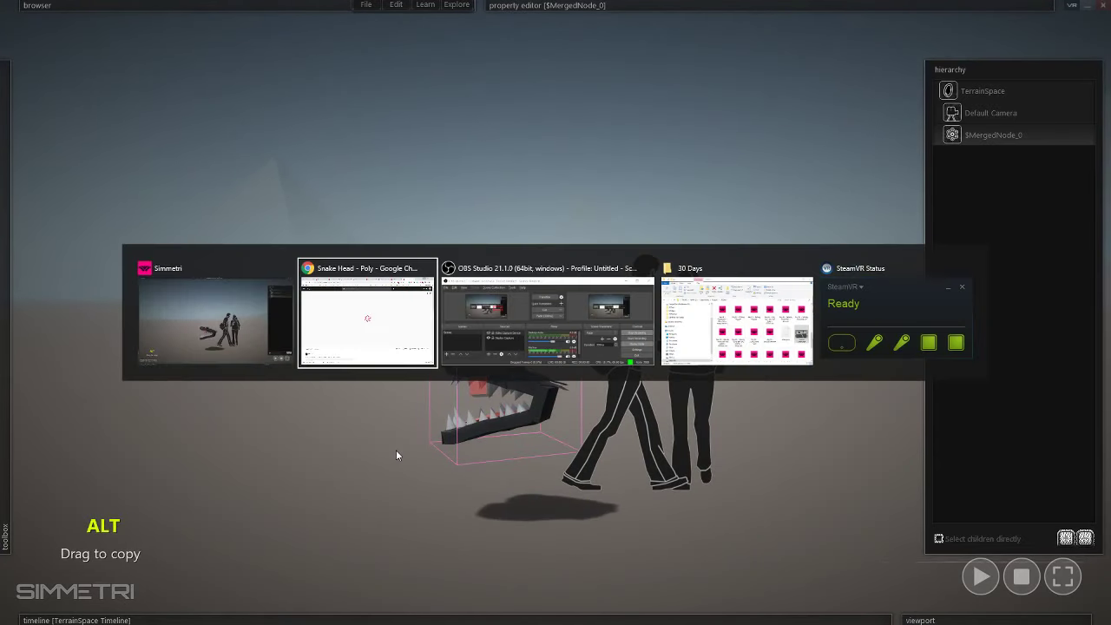
key(alt+Tab)
key(shift+alt+Tab)
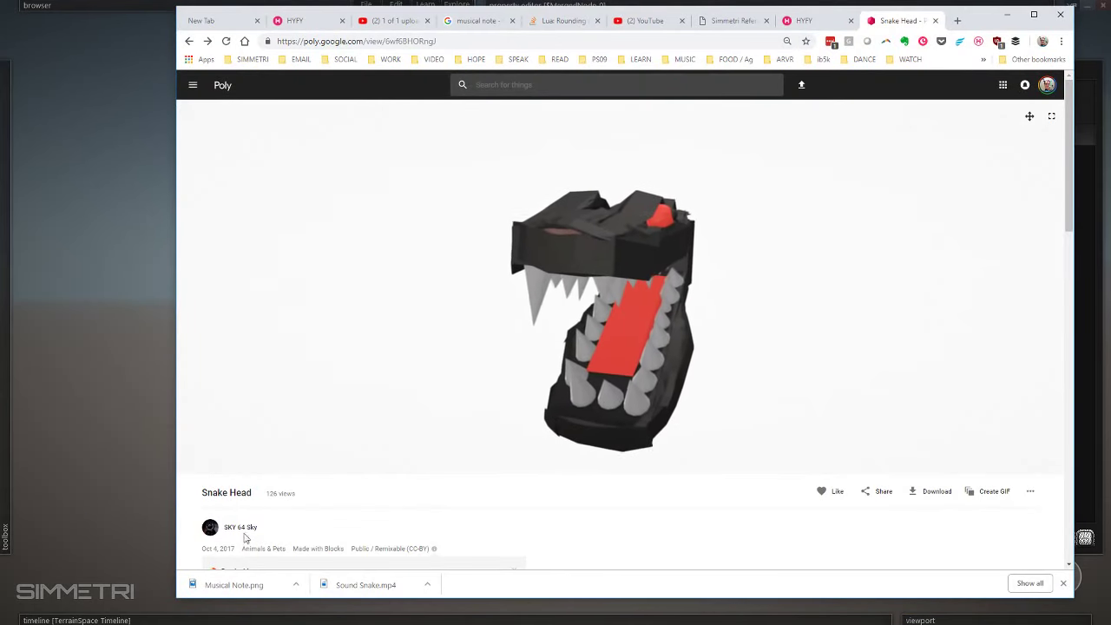
key(alt+Tab)
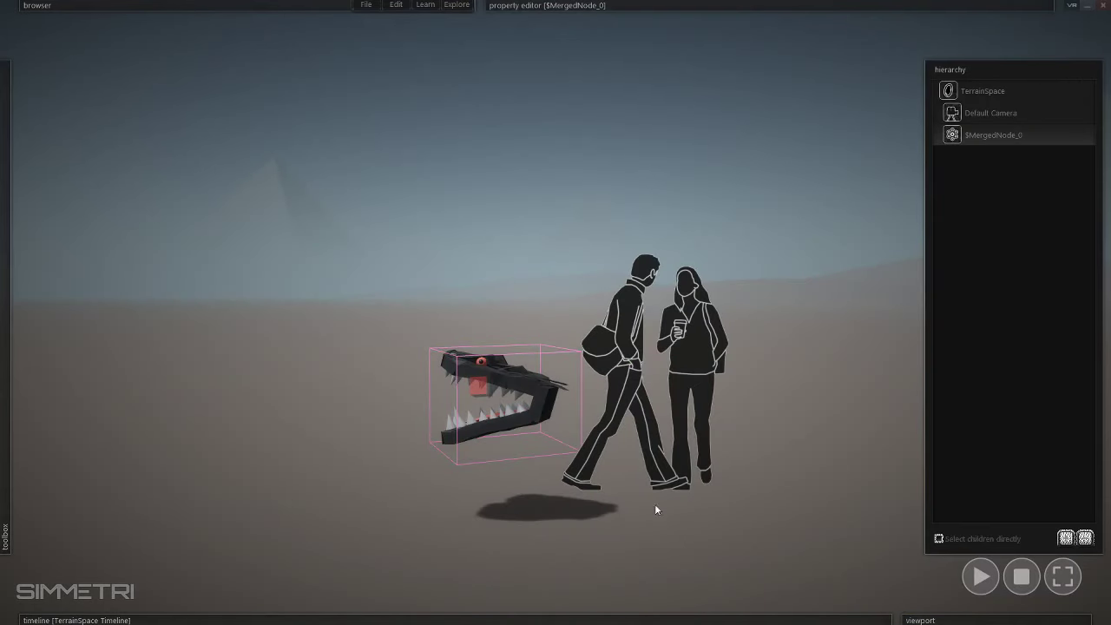
key(h)
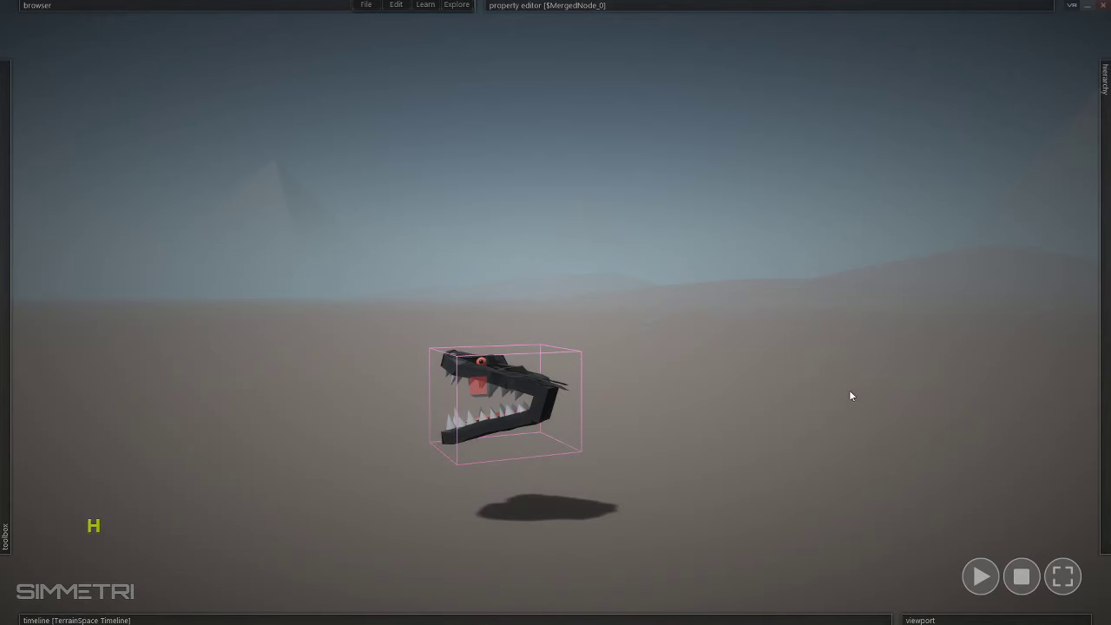
key(w)
key(s)
key(ctrl)
key(w)
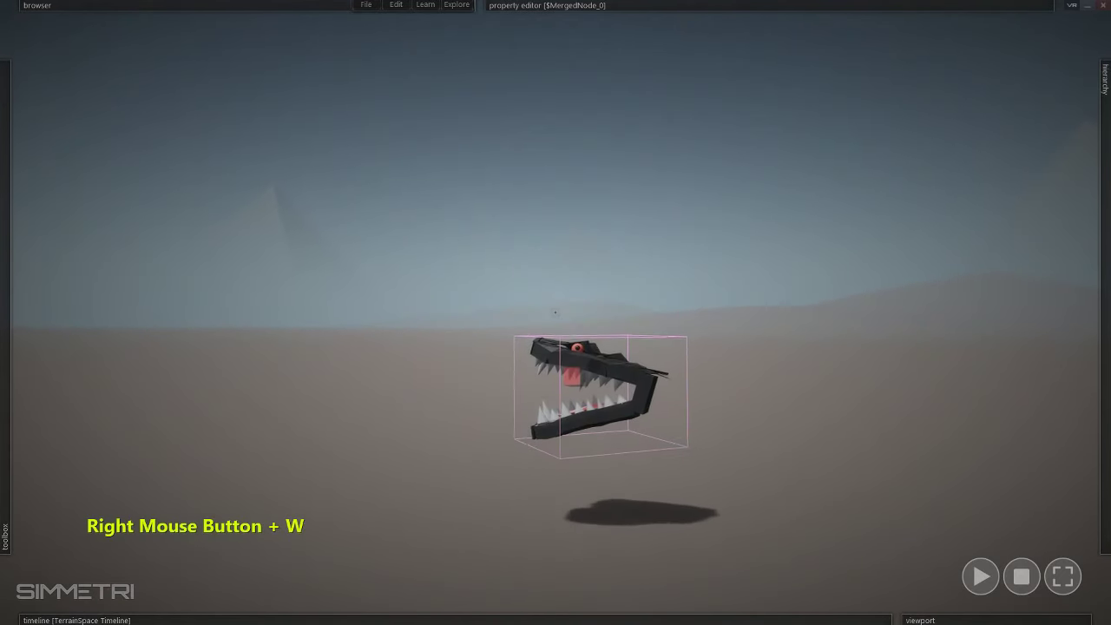
key(d)
key(s)
key(e)
key(w)
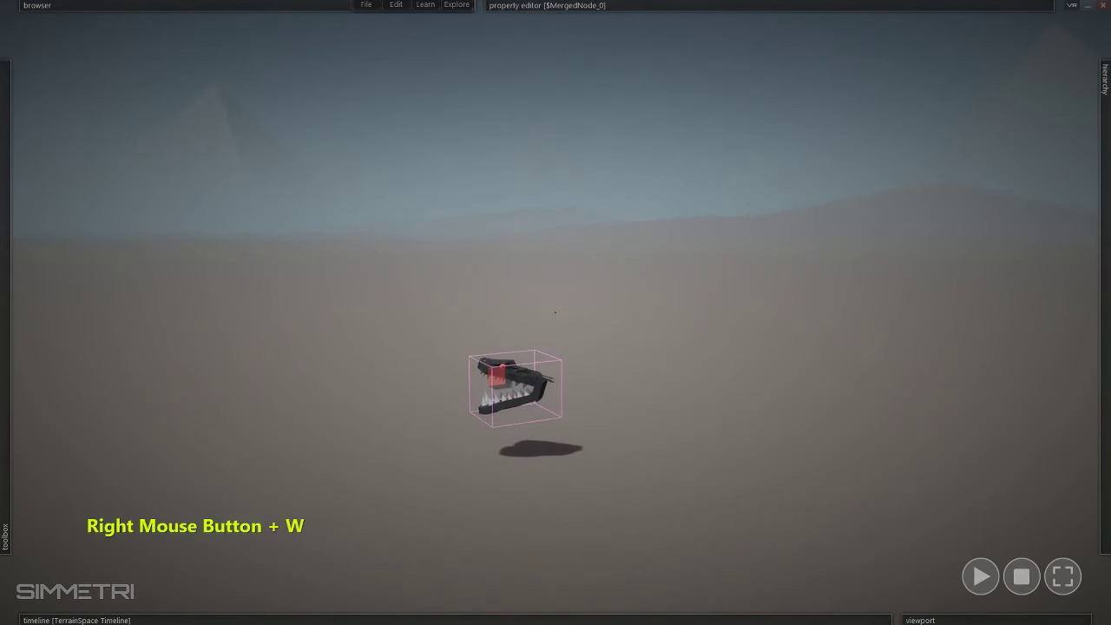
key(e)
key(w)
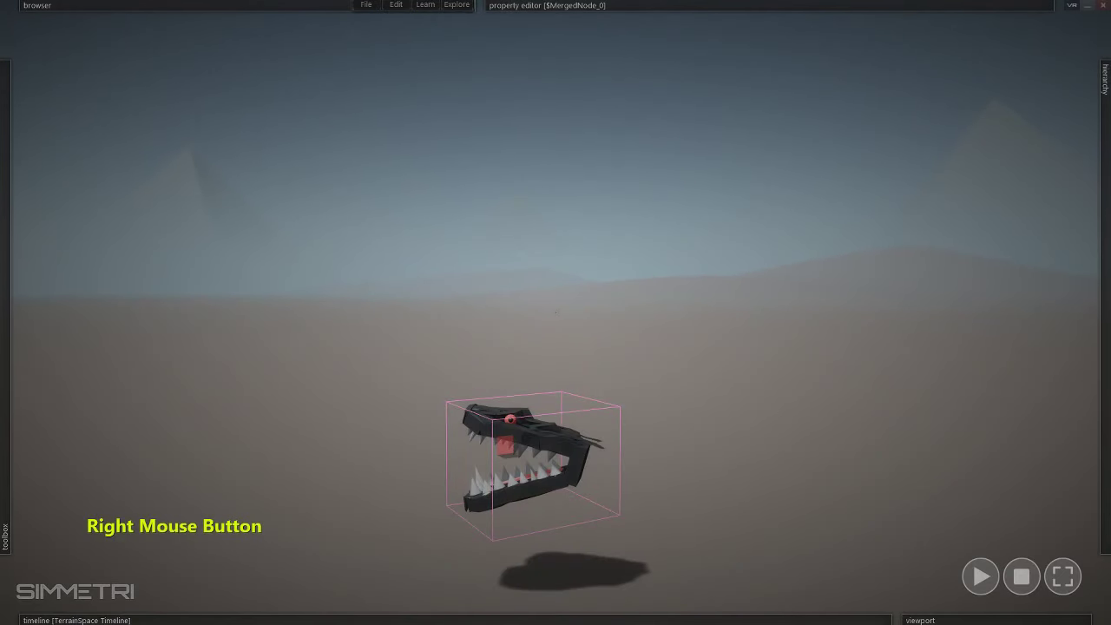
key(space)
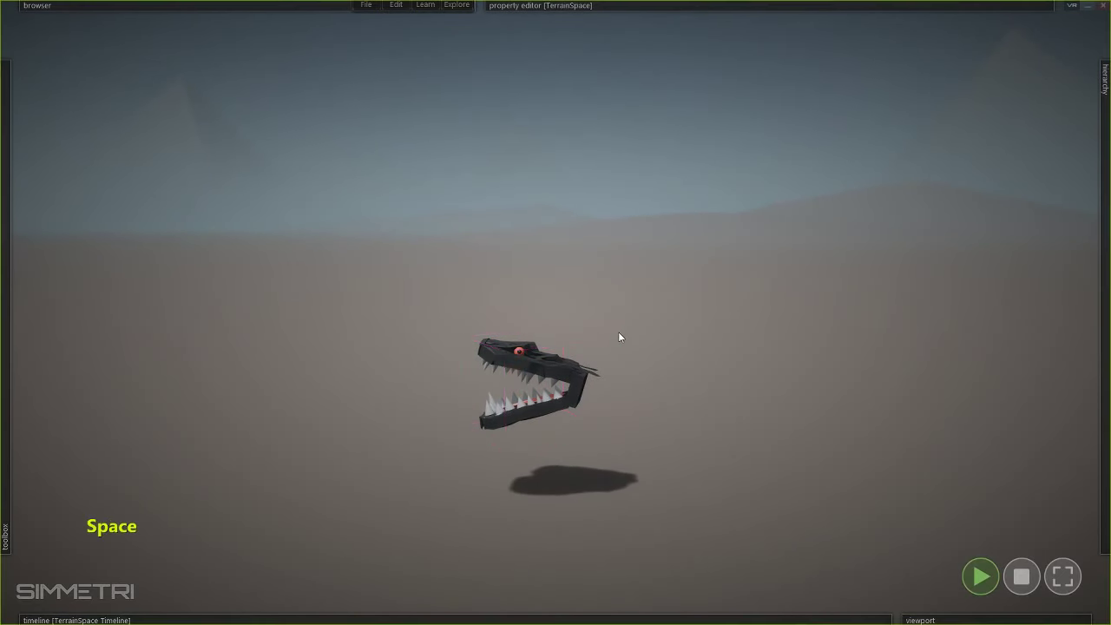
click(618, 332)
click(1022, 576)
click(560, 395)
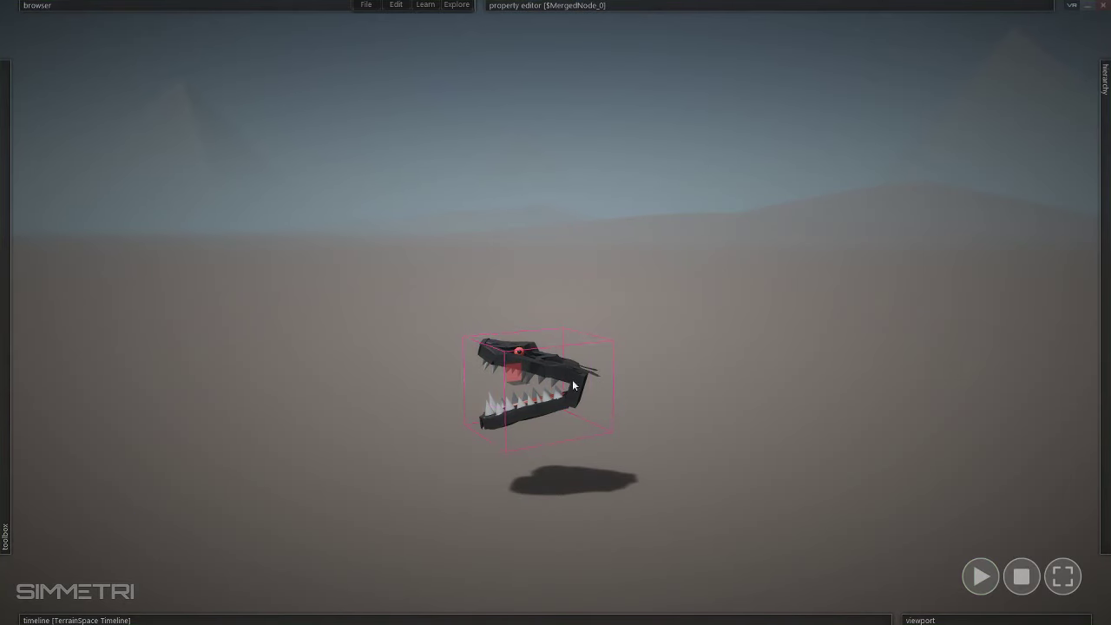
Rename the model node from $MergedNode_0 to 'Snake Head'.
mouse_move(543, 7)
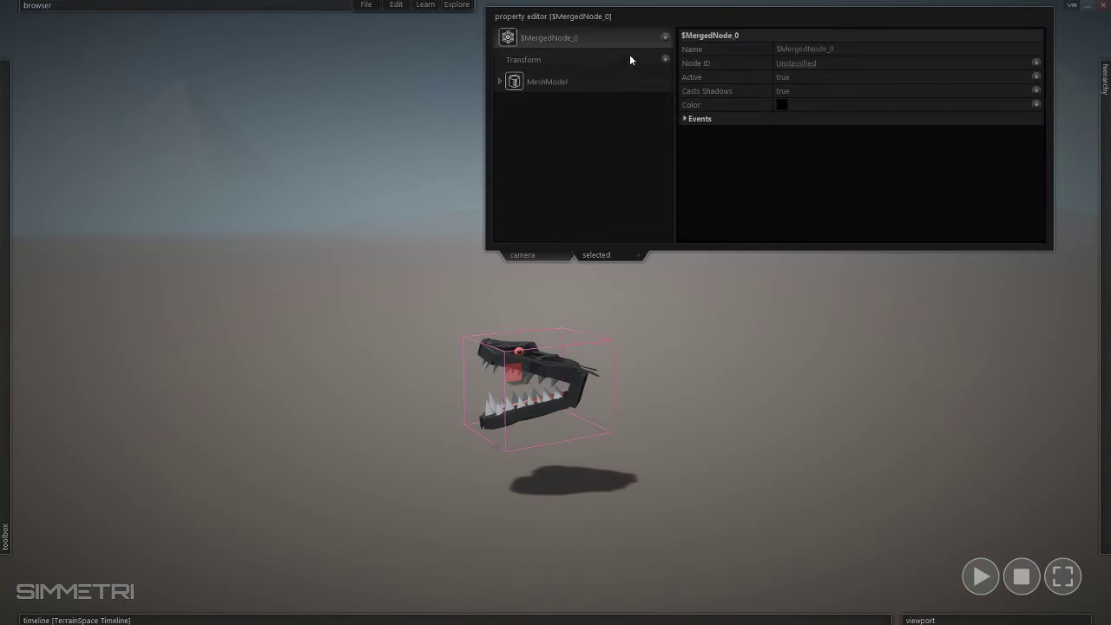
click(720, 46)
text(Snak)
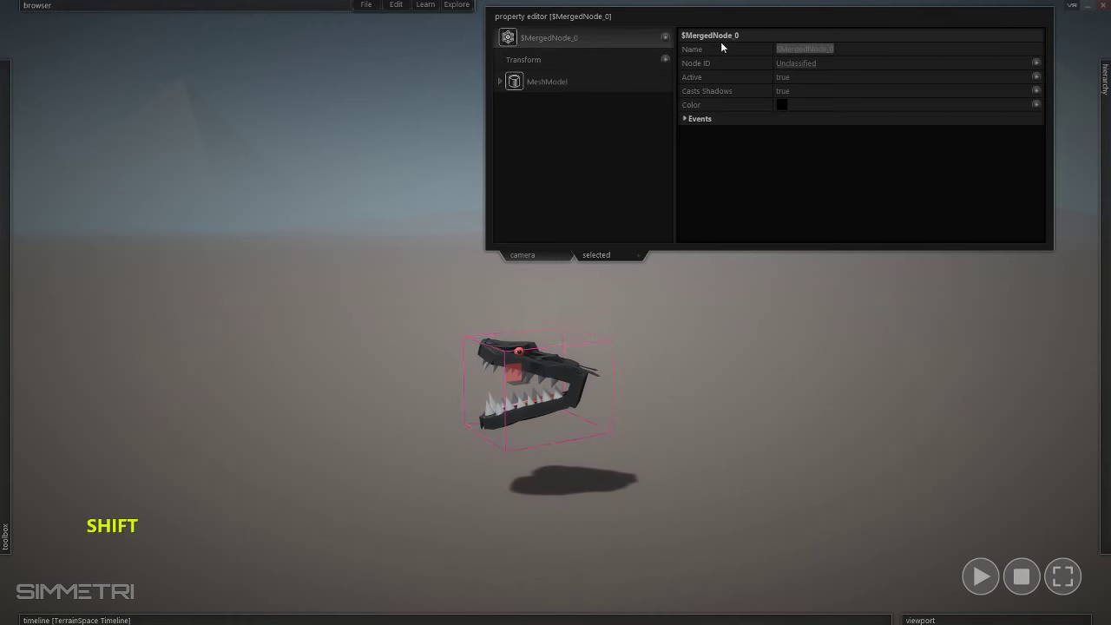
text(e Head)
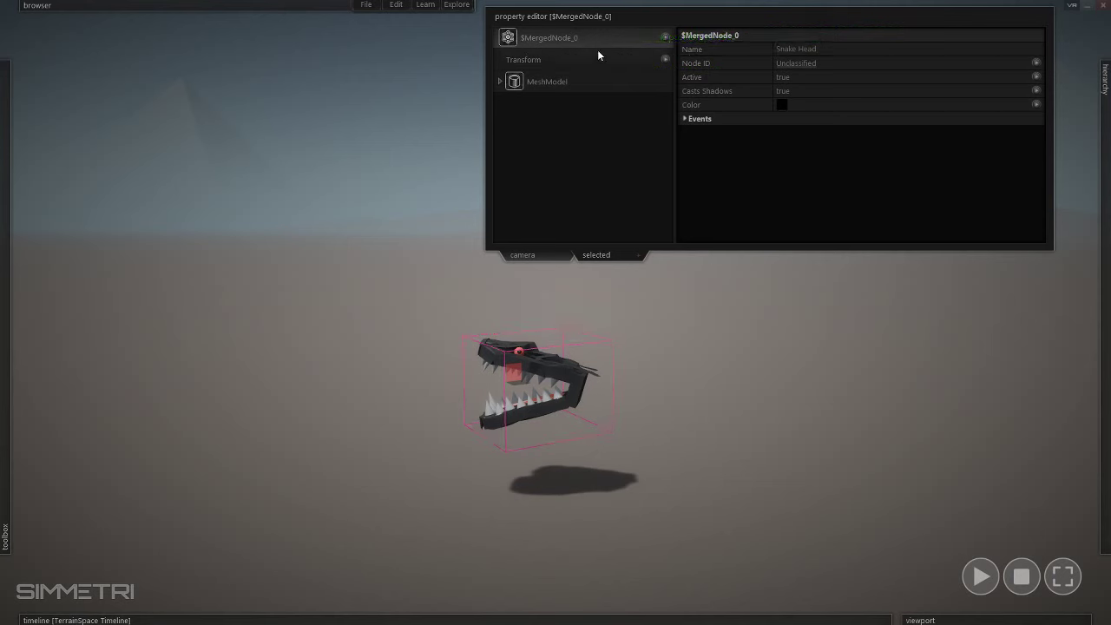
Close the asset browser and reselect the Snake Head model.
mouse_move(282, 5)
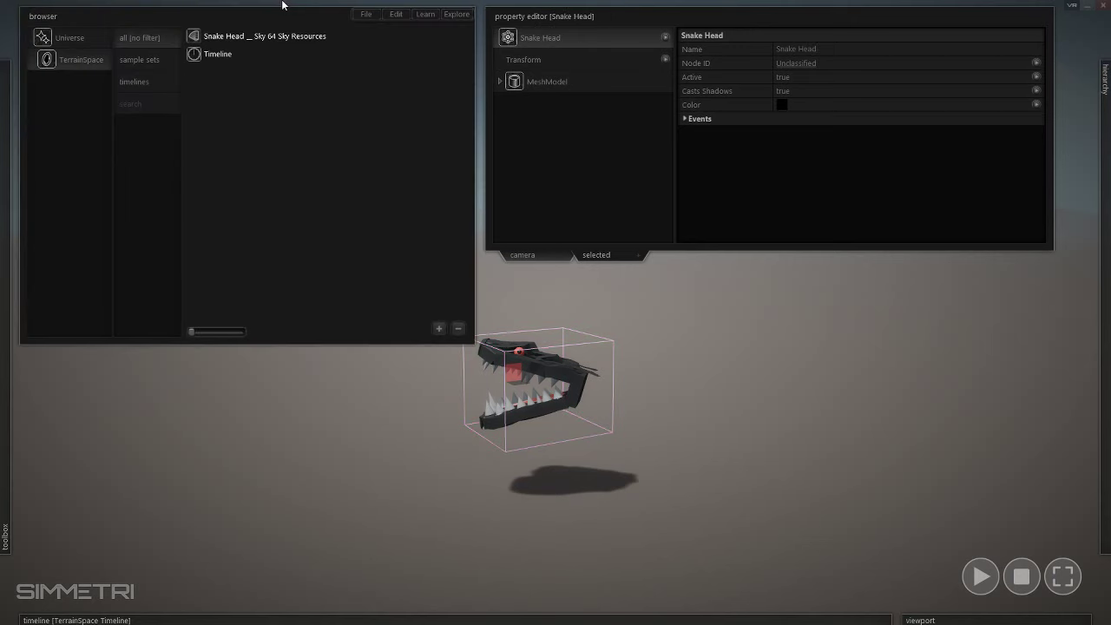
click(569, 37)
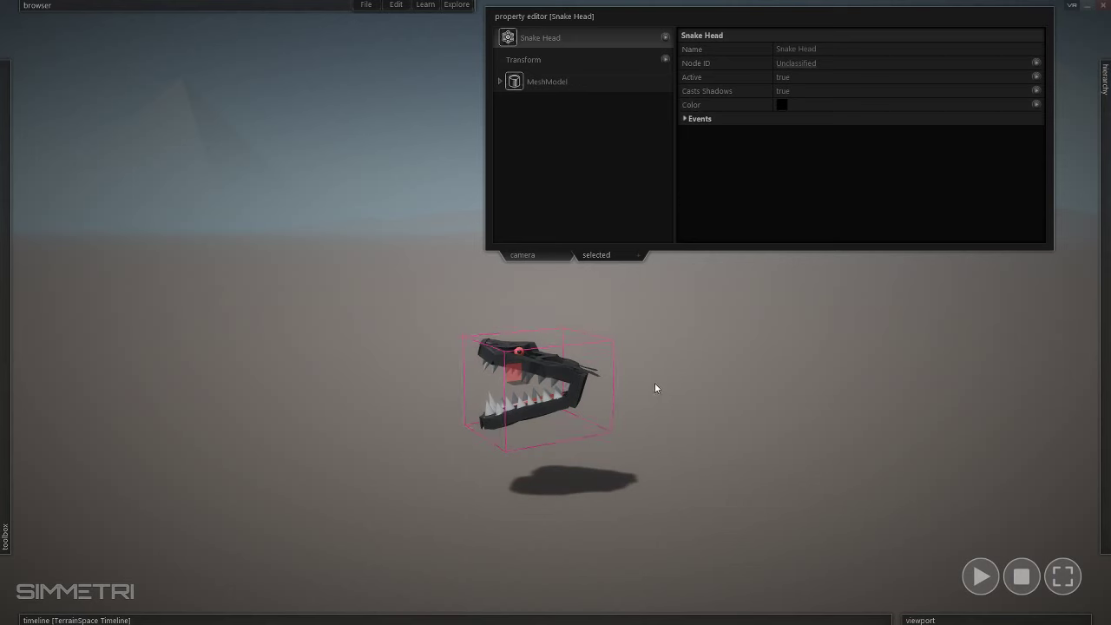
click(618, 397)
click(468, 442)
Add a RigidBody to Snake Head, test-throw it in play mode, then stop.
click(664, 38)
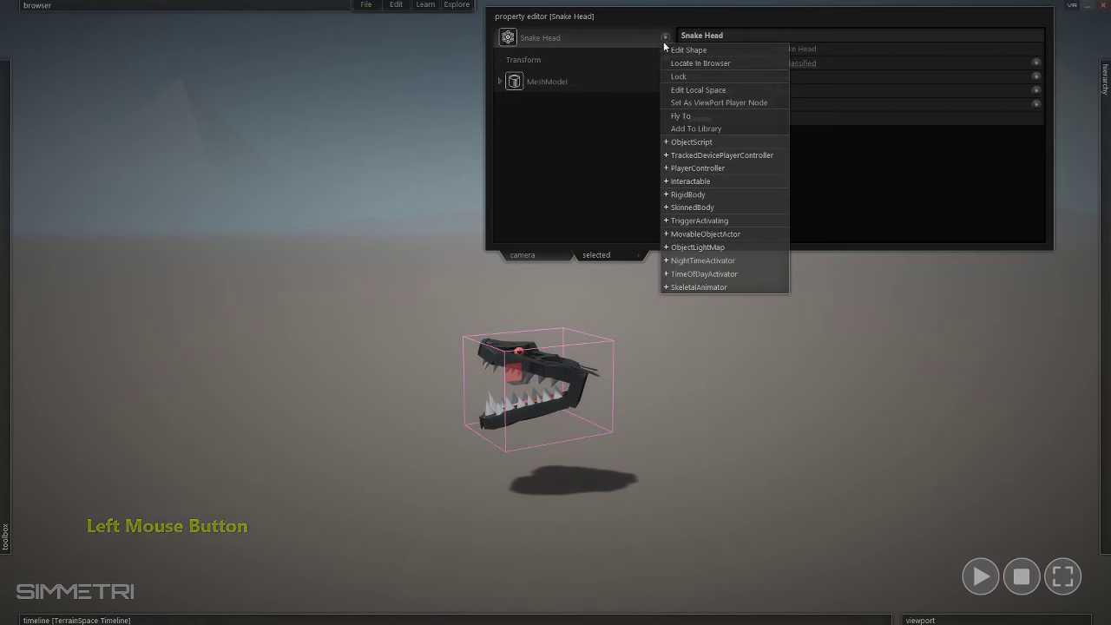
click(685, 198)
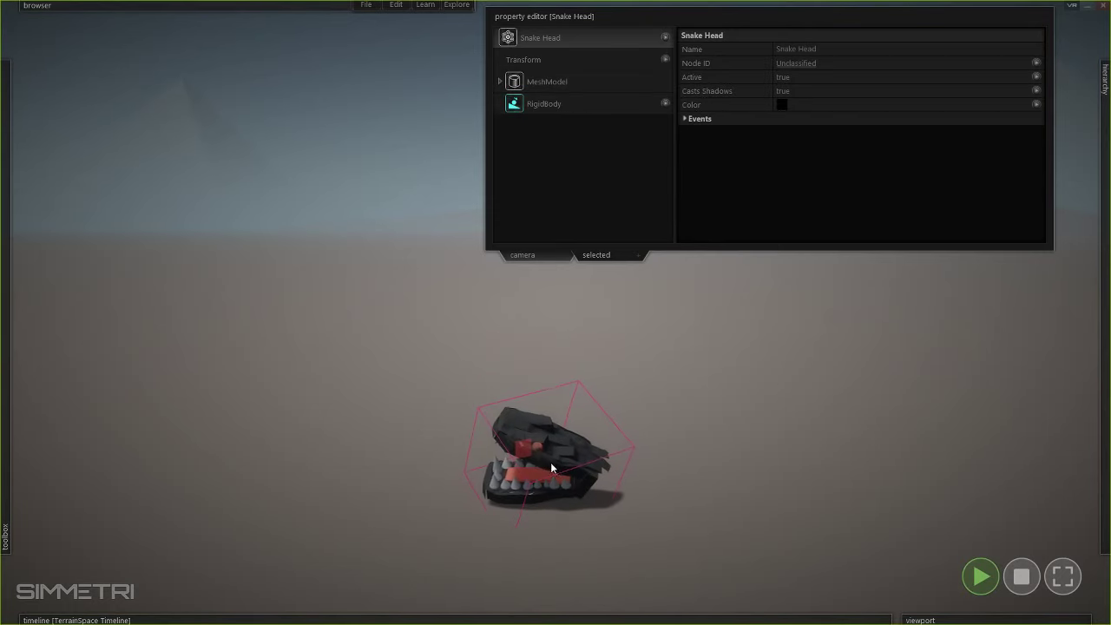
drag(534, 449, 508, 472)
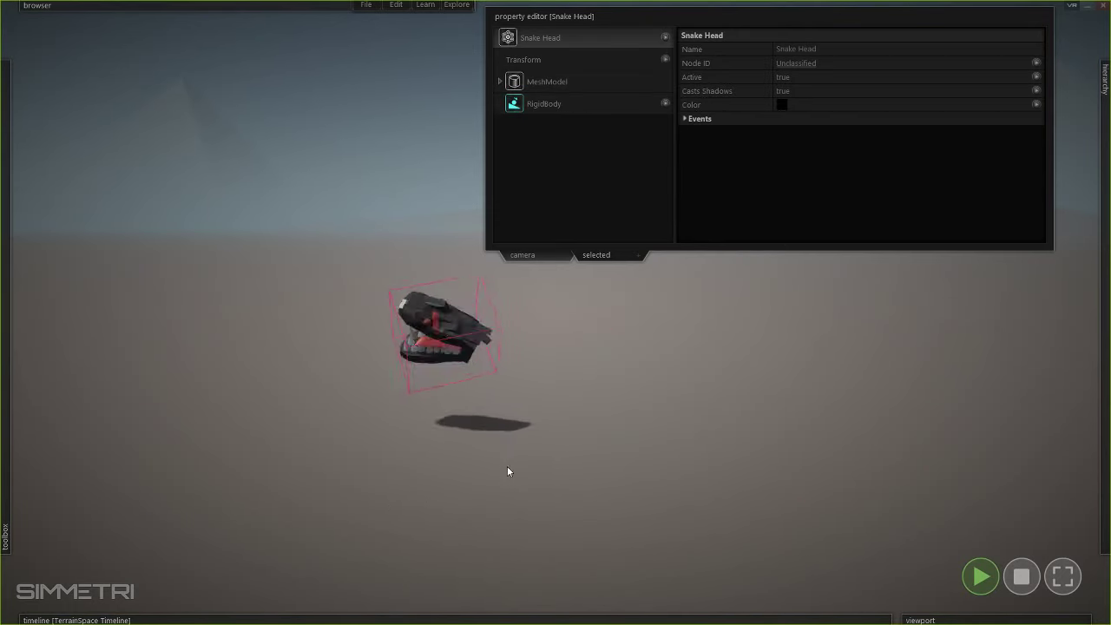
click(1022, 577)
Reselect Snake Head and set its RigidBody Active to false.
click(844, 479)
click(538, 399)
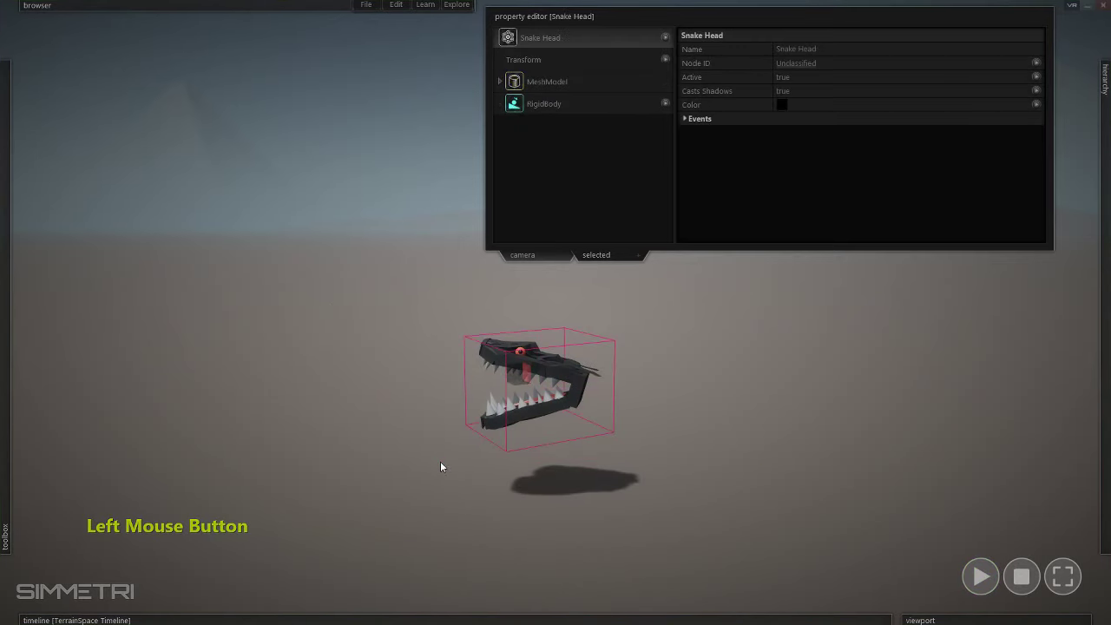
click(543, 104)
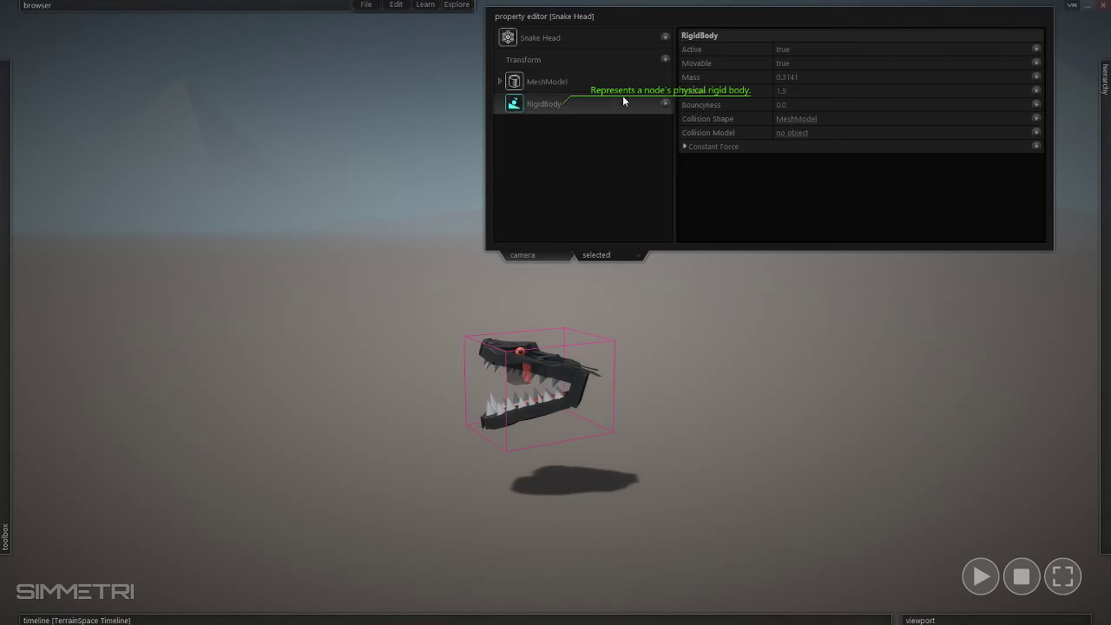
click(784, 54)
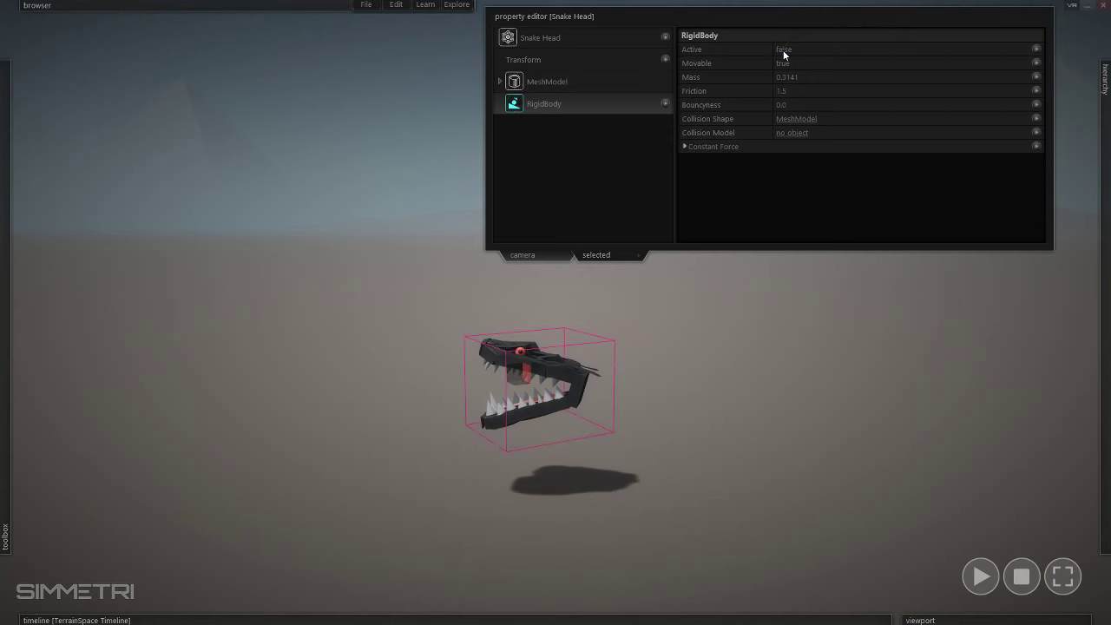
Apply the grabbable fixed interaction to the snake head.
mouse_move(14, 234)
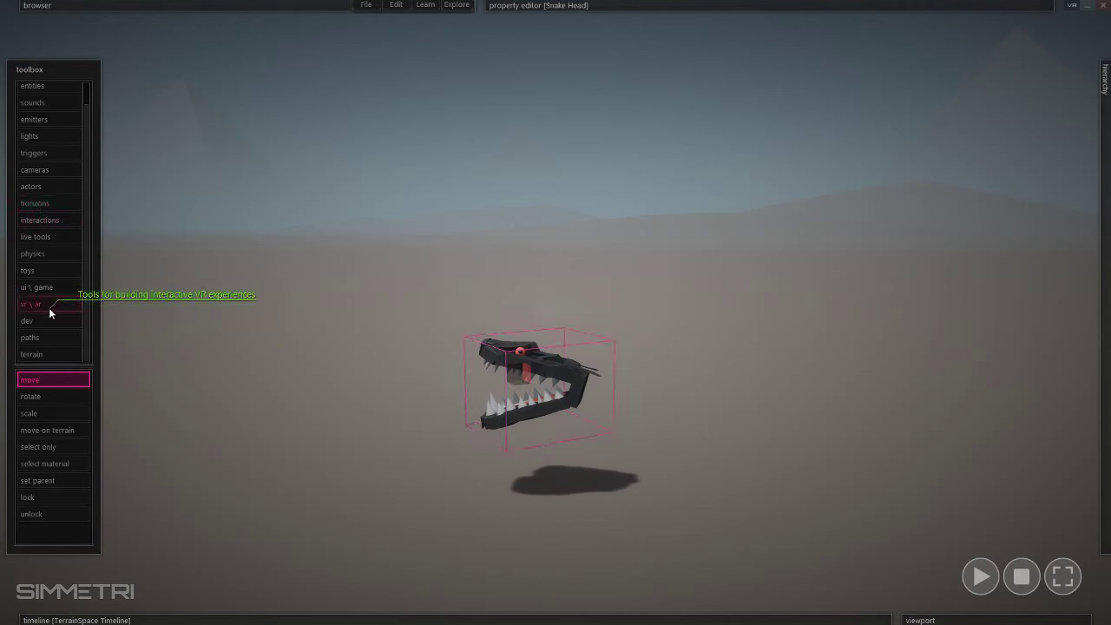
click(48, 220)
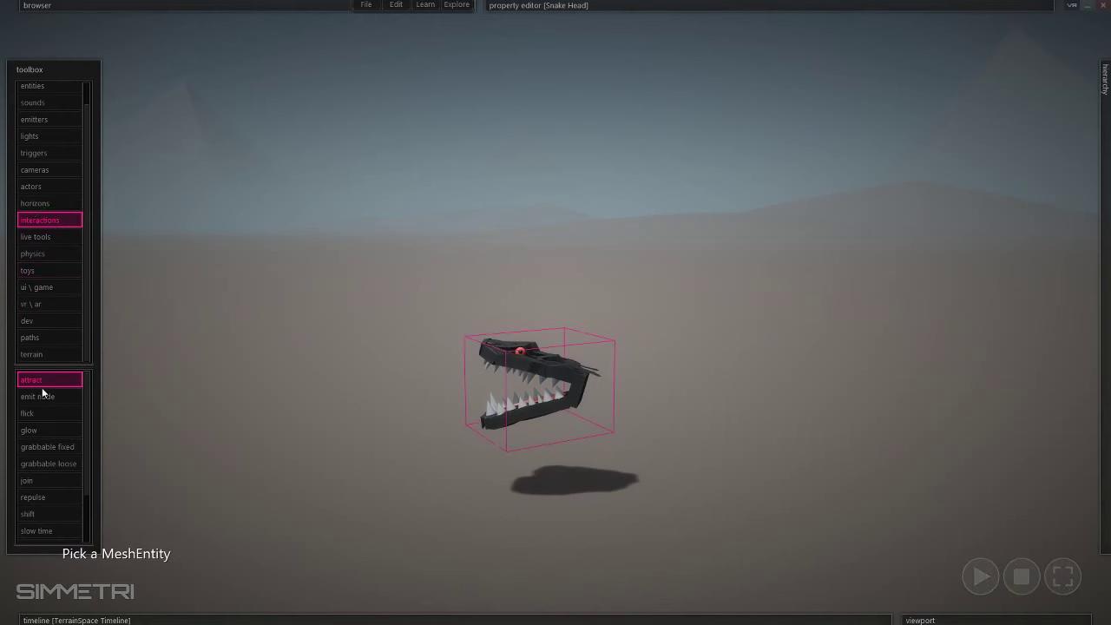
click(52, 447)
click(518, 361)
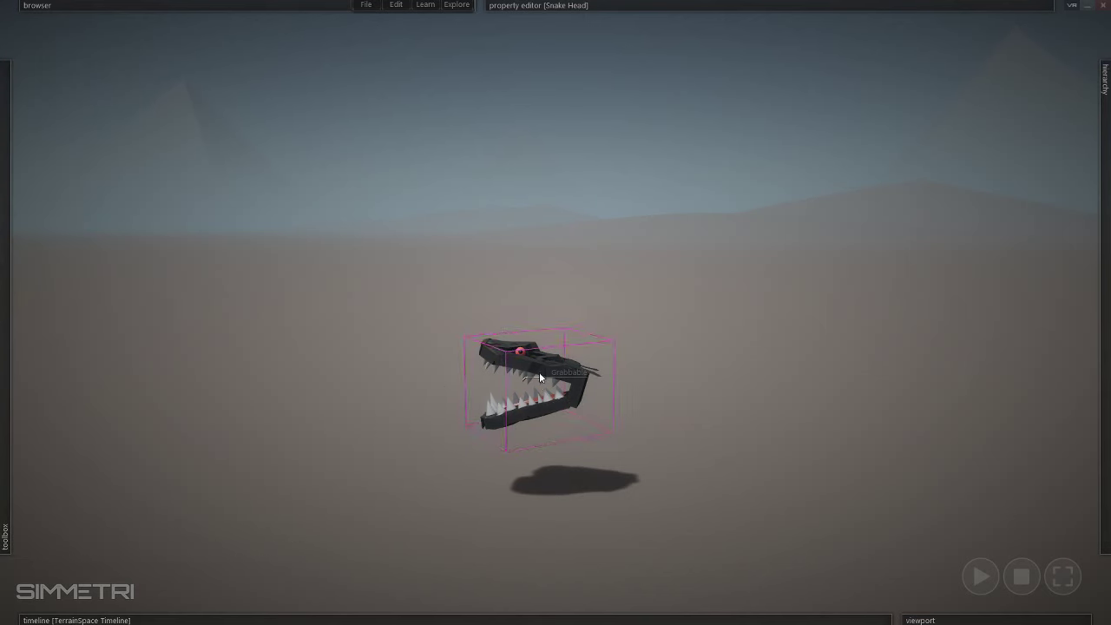
Fly the camera around the snake head to inspect the Grabbable label.
right_click(693, 376)
key(w)
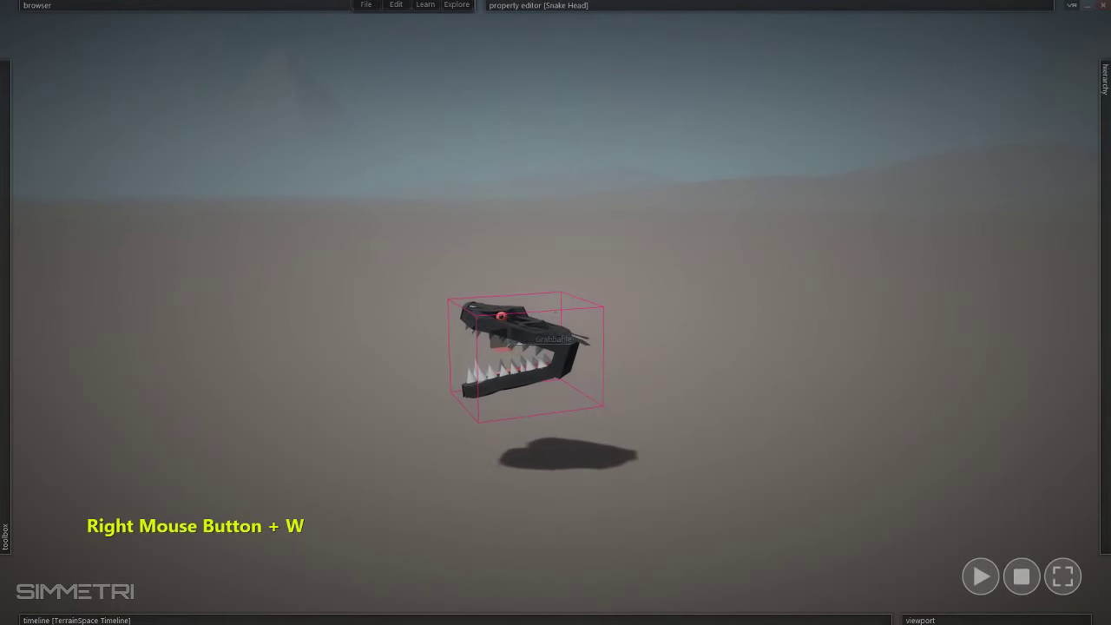
mouse_move(10, 278)
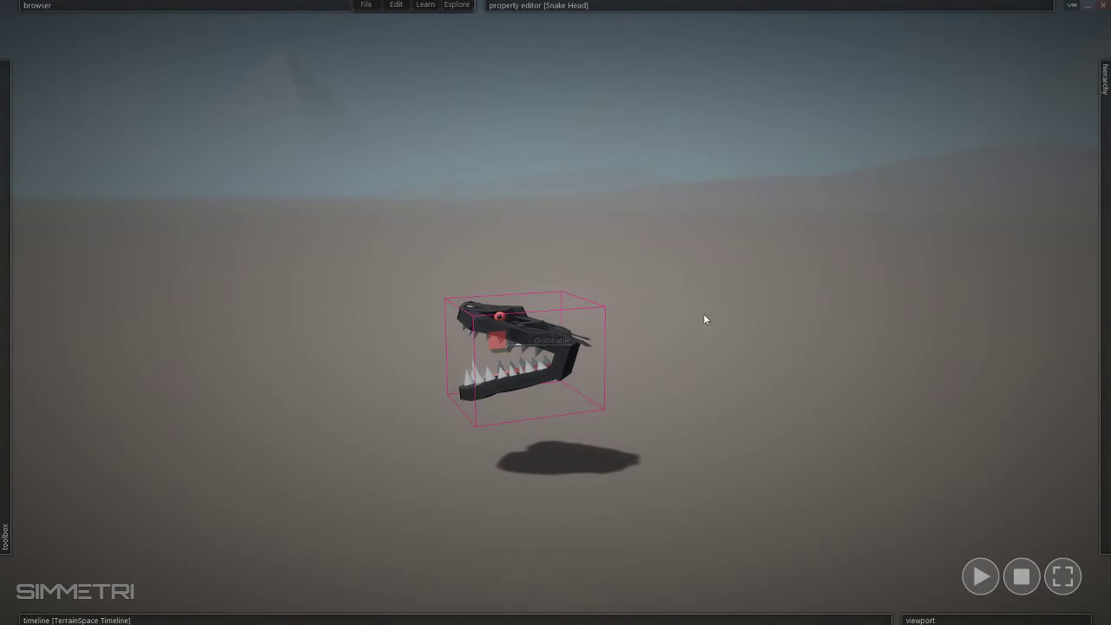
right_click(568, 374)
key(ctrl)
key(s)
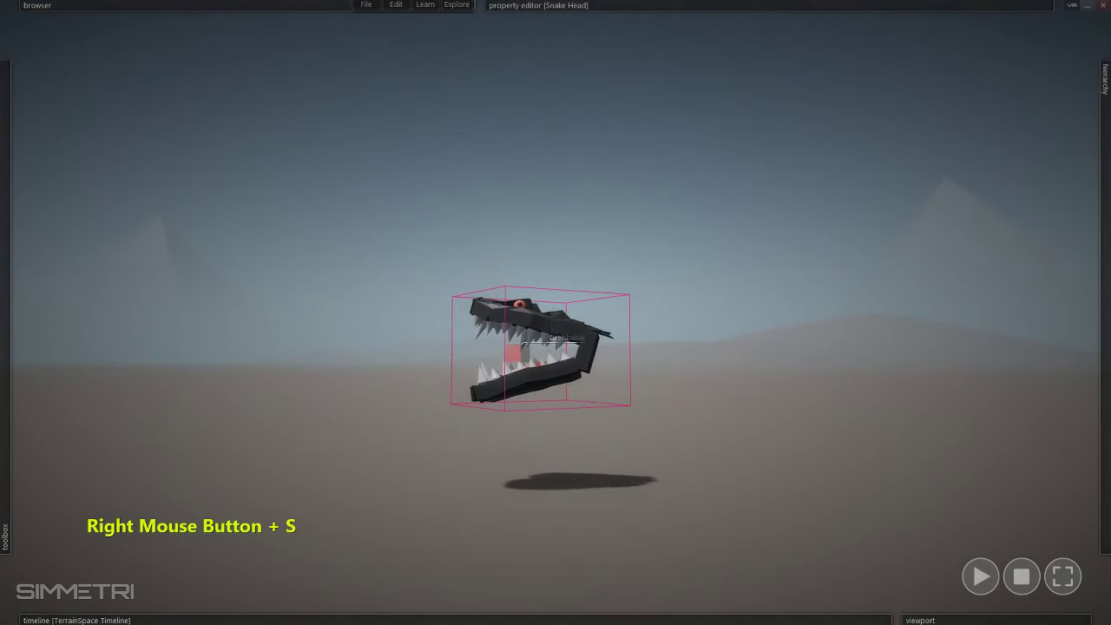